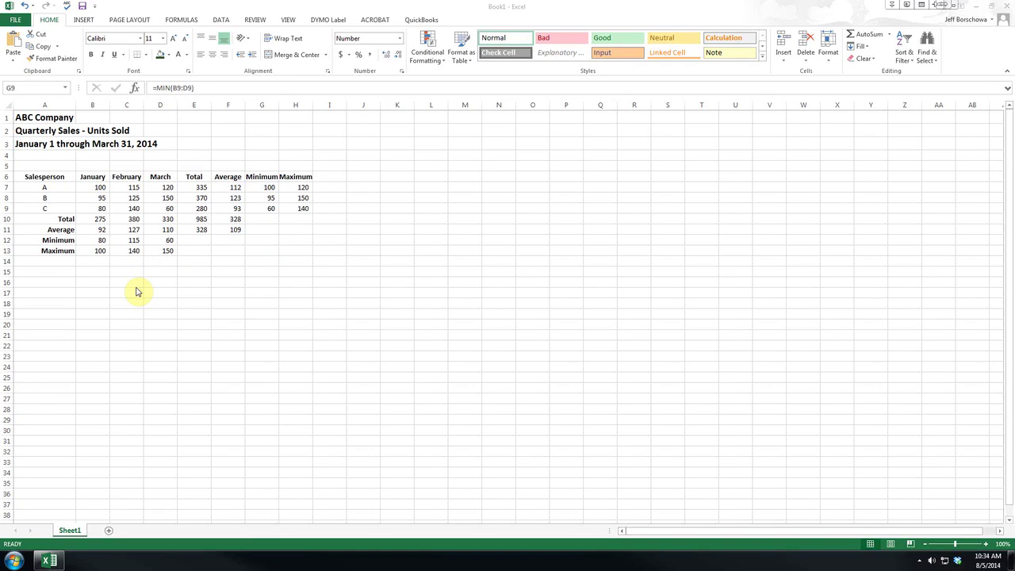
- Fill the January average formula in B11 across to D11 and check the relative references in each copy
{"action": "left_click", "coordinate": [101, 230]}
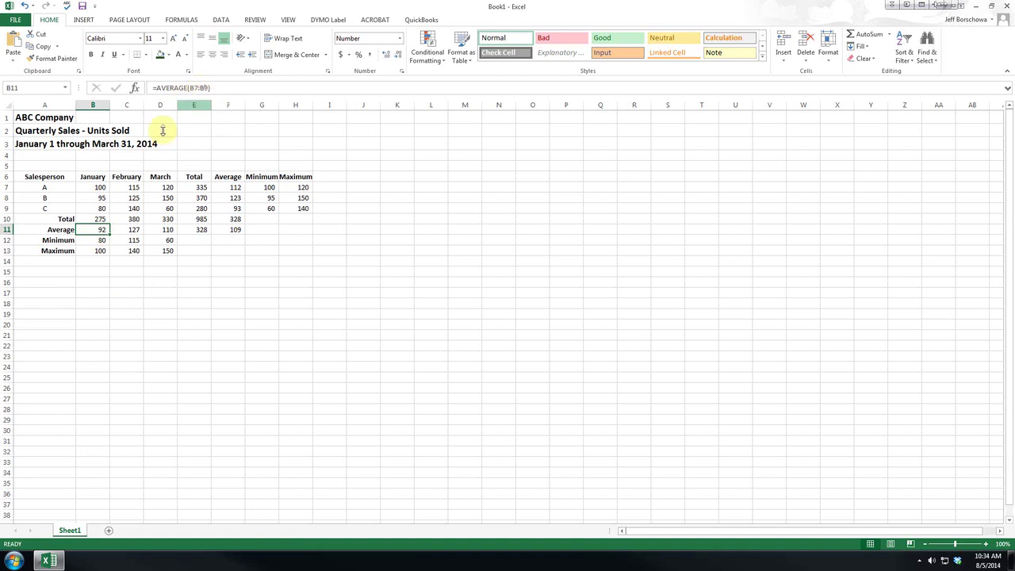
{"action": "left_click_drag", "start_coordinate": [110, 234], "coordinate": [173, 237]}
{"action": "left_click", "coordinate": [166, 229]}
{"action": "left_click", "coordinate": [132, 229]}
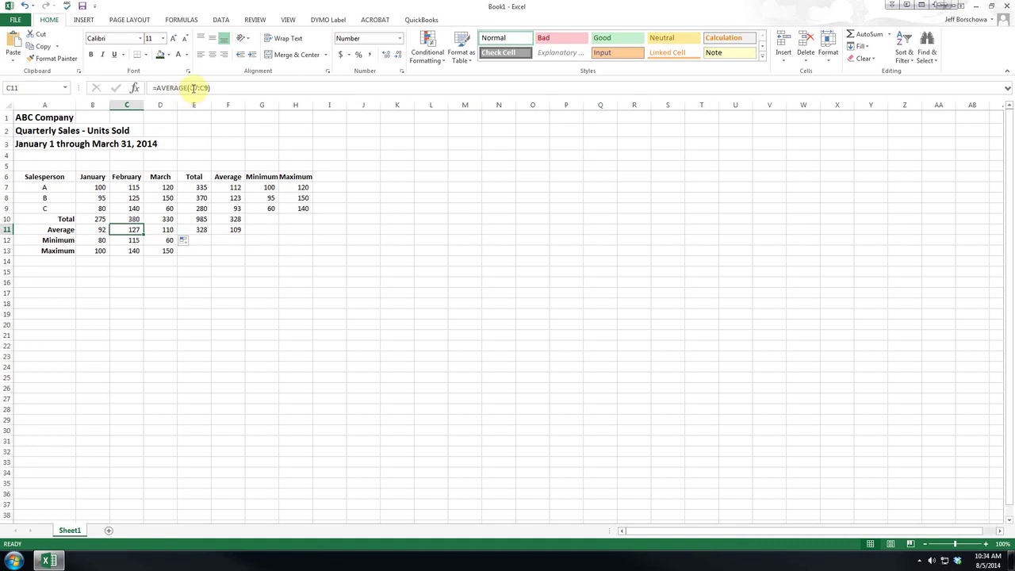
{"action": "left_click", "coordinate": [162, 230]}
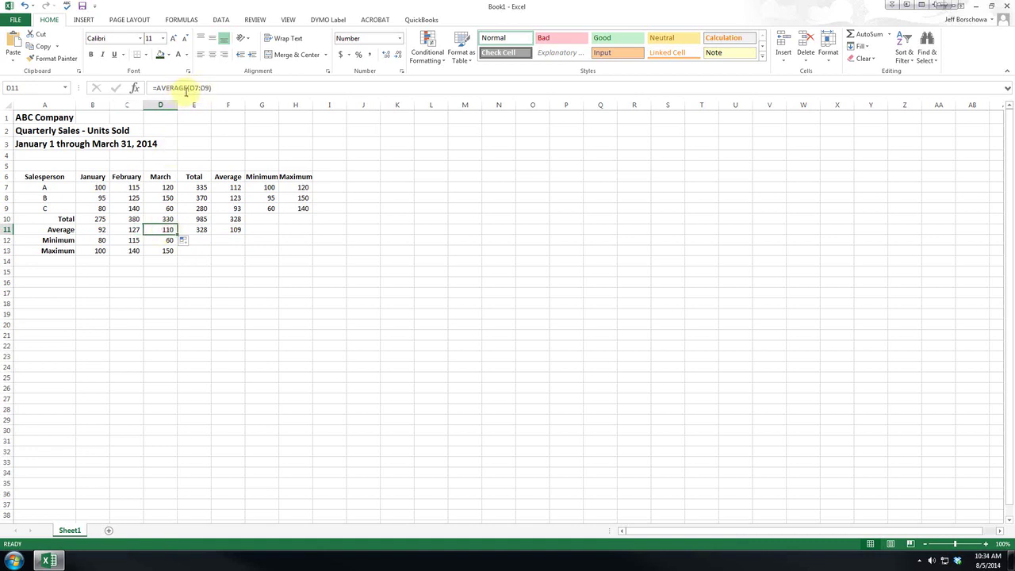
{"action": "left_click", "coordinate": [99, 230]}
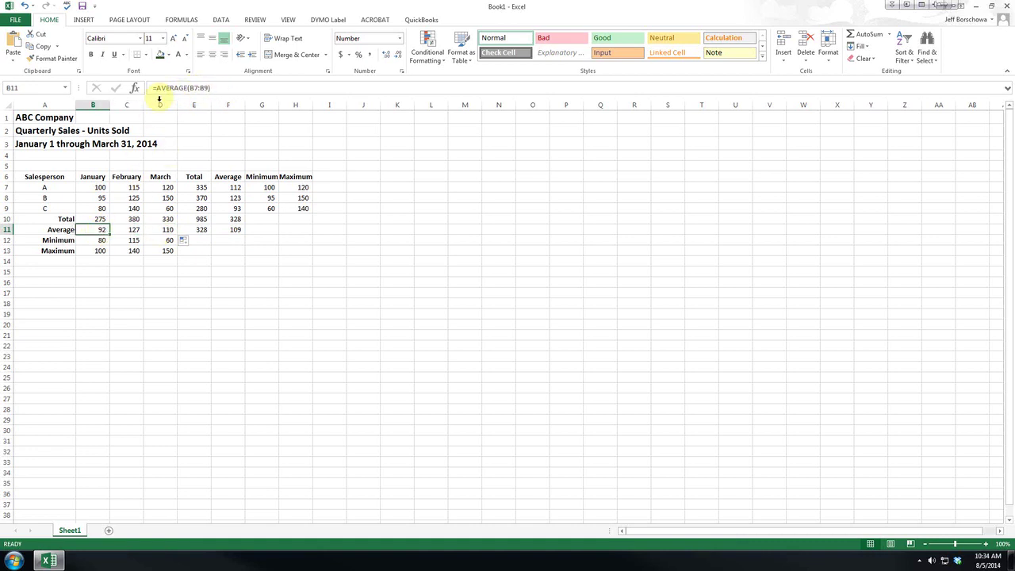
- Make the start of the range in B11's average formula fully absolute, giving =AVERAGE($B$7:B9)
{"action": "left_click", "coordinate": [191, 89]}
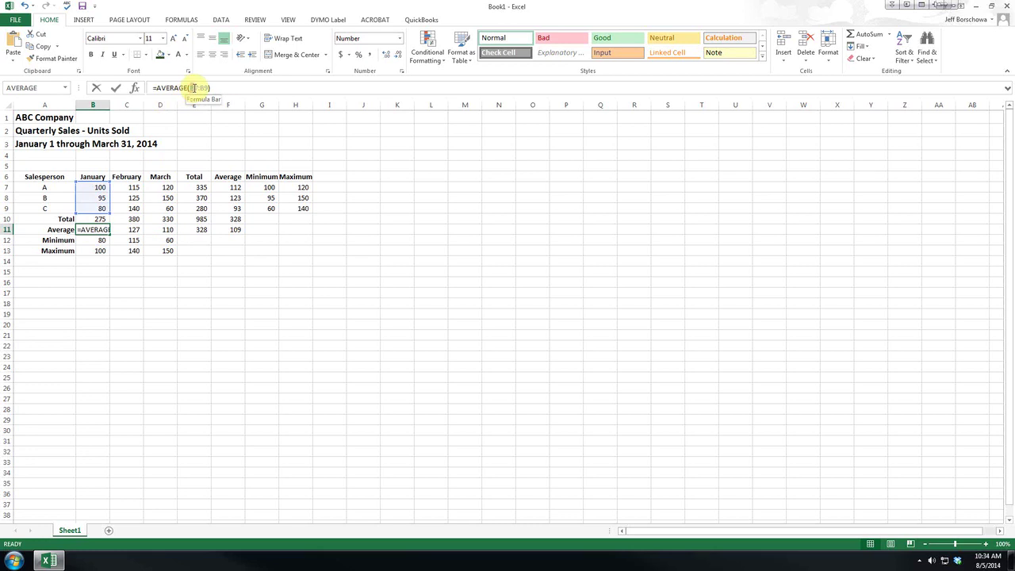
{"action": "double_click", "coordinate": [194, 88]}
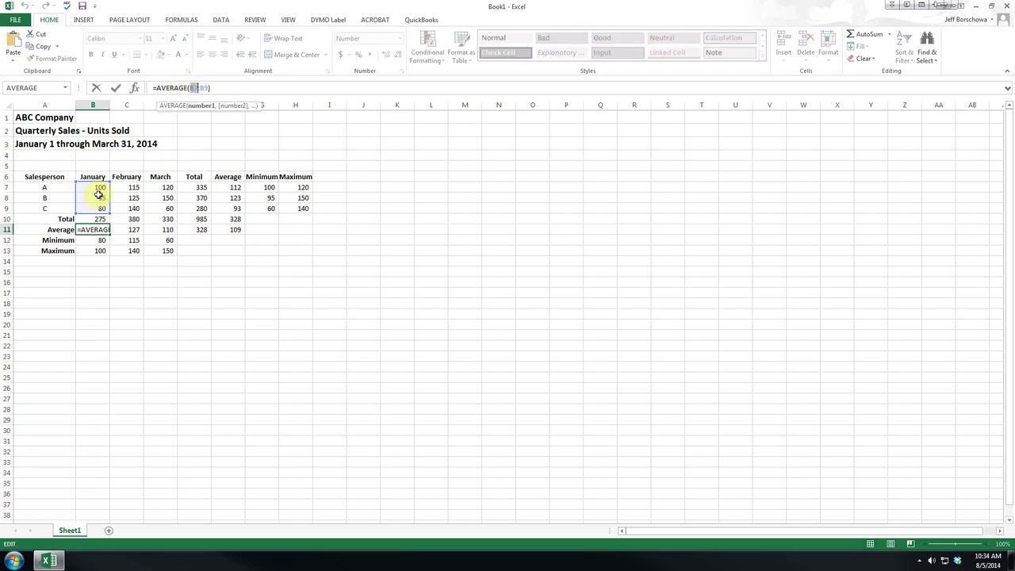
{"action": "left_click", "coordinate": [190, 88]}
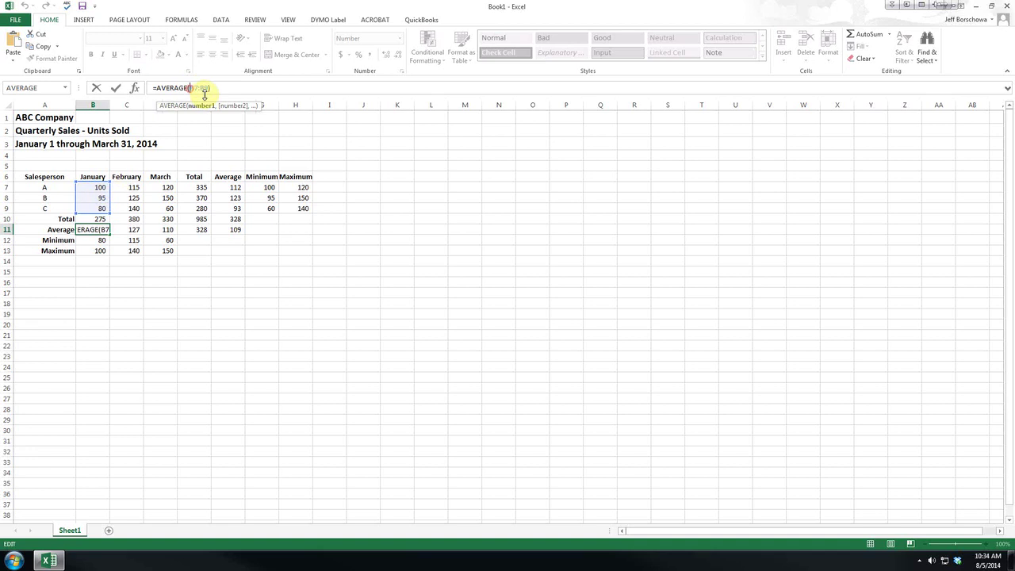
{"action": "type", "text": "$B$"}
{"action": "key", "text": "Return"}
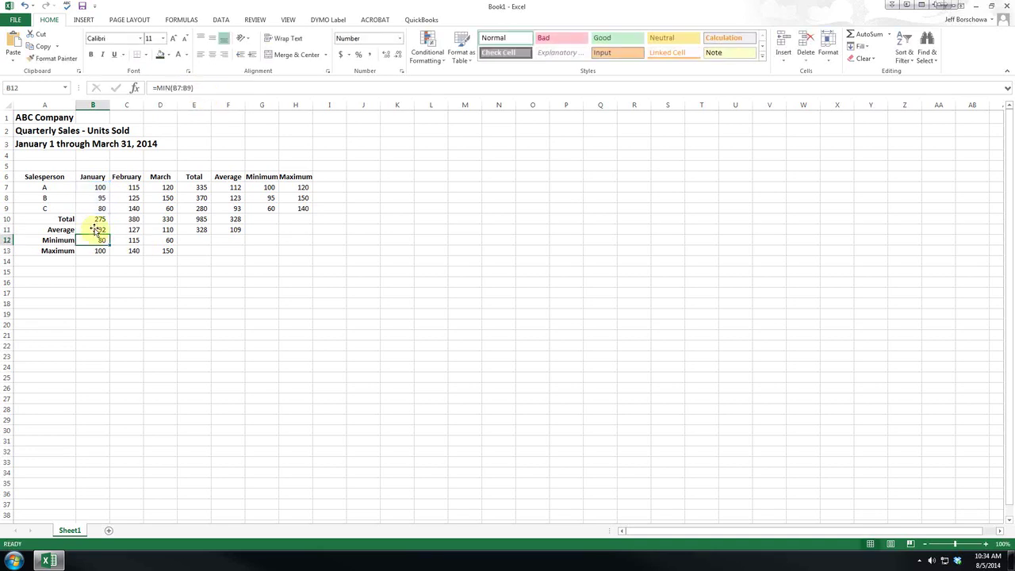
- Copy the average formula from B11 across to D11 and inspect the February and March formulas
{"action": "left_click", "coordinate": [103, 229]}
{"action": "left_click_drag", "start_coordinate": [108, 234], "coordinate": [170, 235]}
{"action": "left_click", "coordinate": [134, 230]}
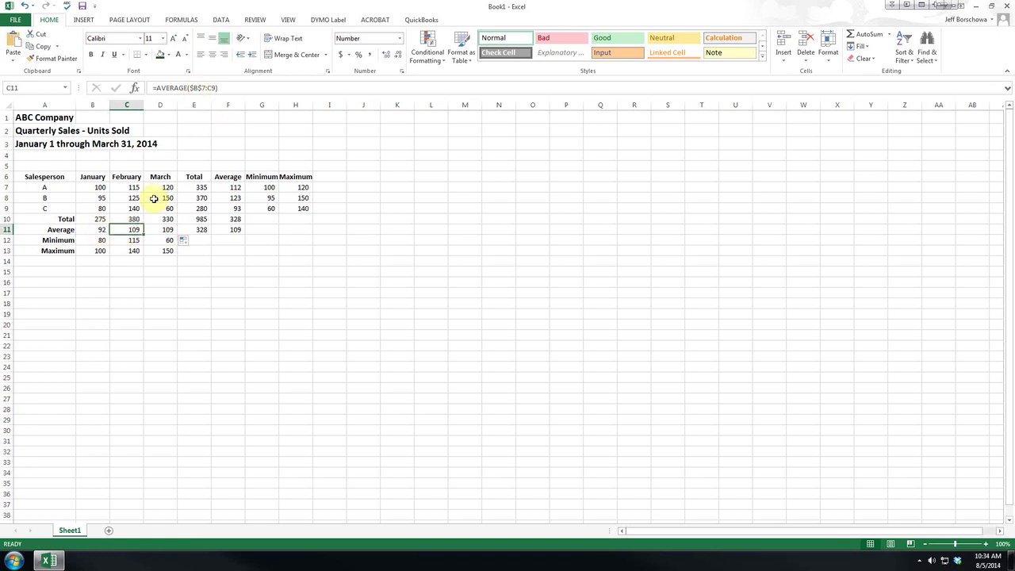
{"action": "left_click", "coordinate": [163, 229]}
{"action": "left_click", "coordinate": [132, 229]}
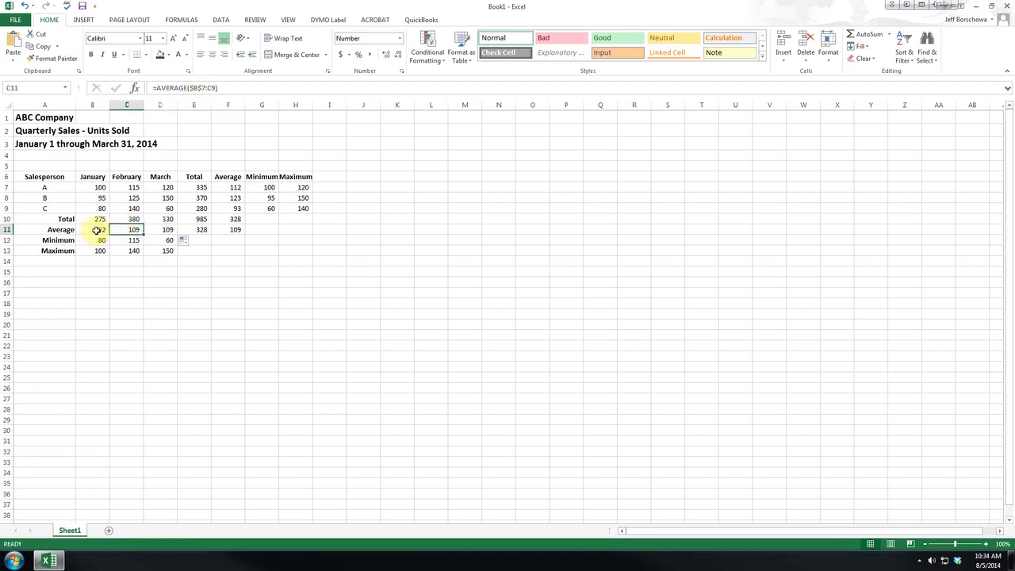
- Change B11's range start to a row-only absolute reference, giving =AVERAGE(B$7:B9)
{"action": "left_click", "coordinate": [97, 230]}
{"action": "left_click", "coordinate": [198, 88]}
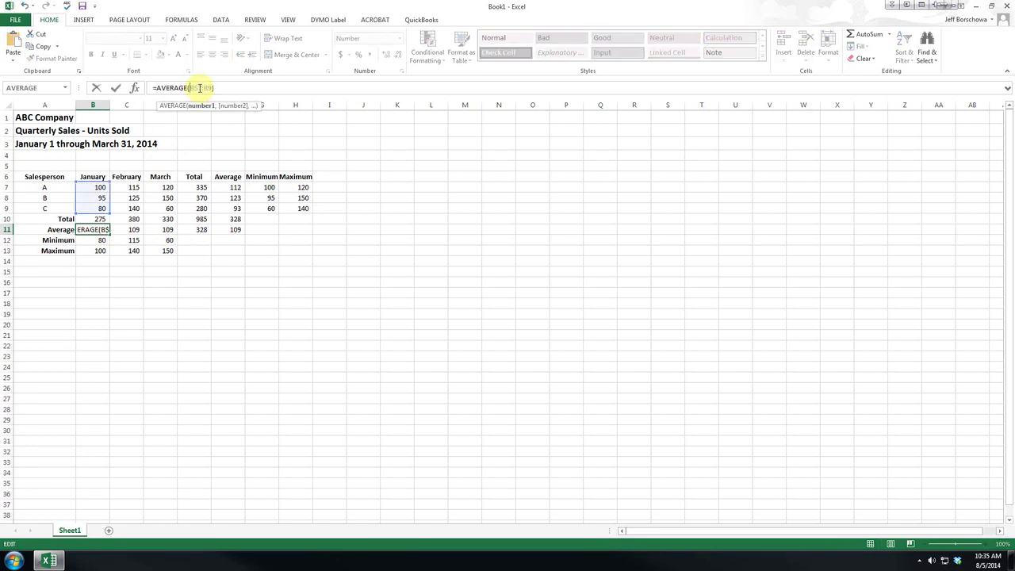
{"action": "key", "text": "Return"}
- Copy the mixed-reference average formula from B11 into C11 and compare the two formulas
{"action": "left_click", "coordinate": [92, 229]}
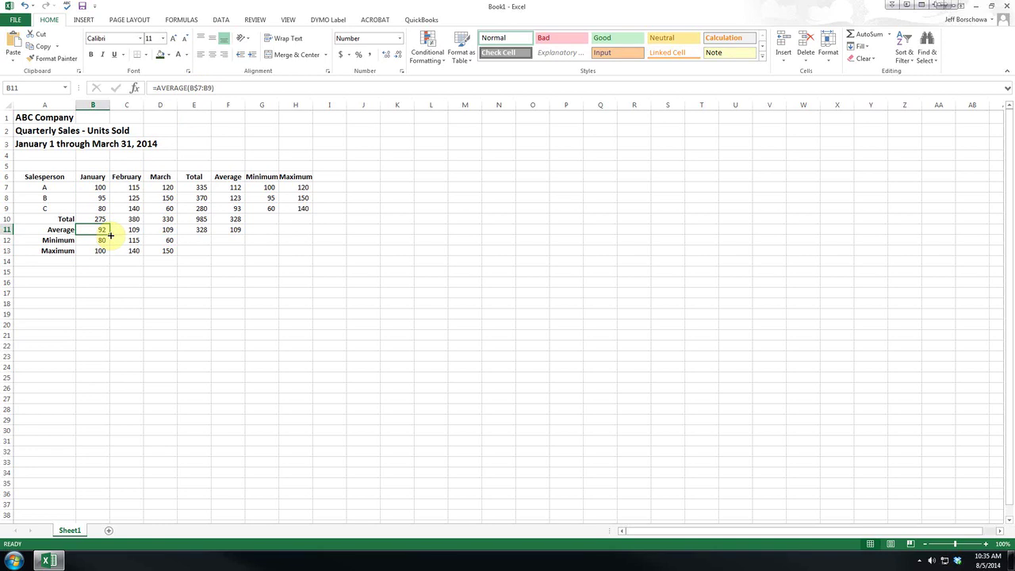
{"action": "left_click_drag", "start_coordinate": [110, 235], "coordinate": [134, 231]}
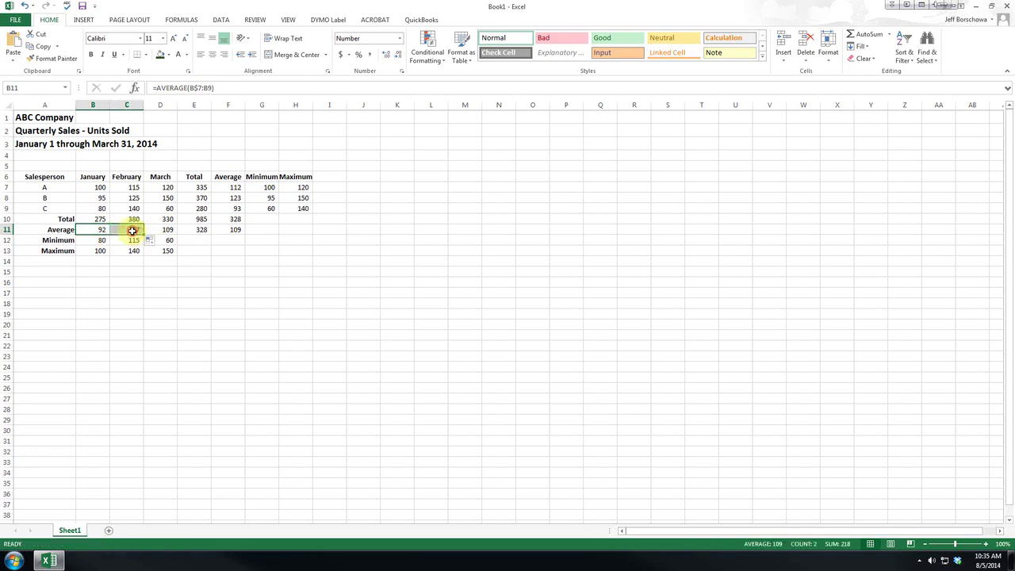
{"action": "left_click", "coordinate": [133, 230]}
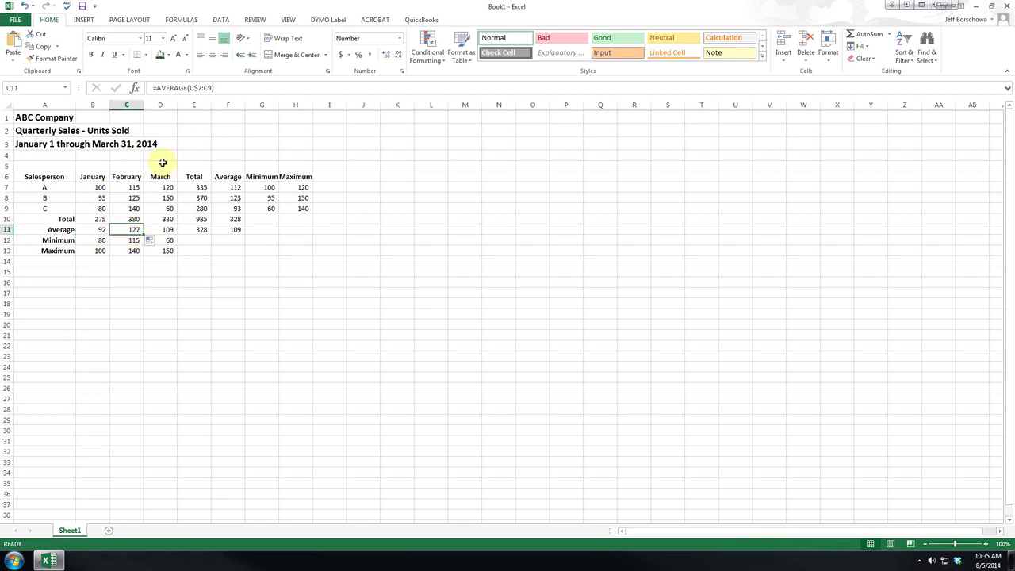
{"action": "left_click", "coordinate": [101, 230]}
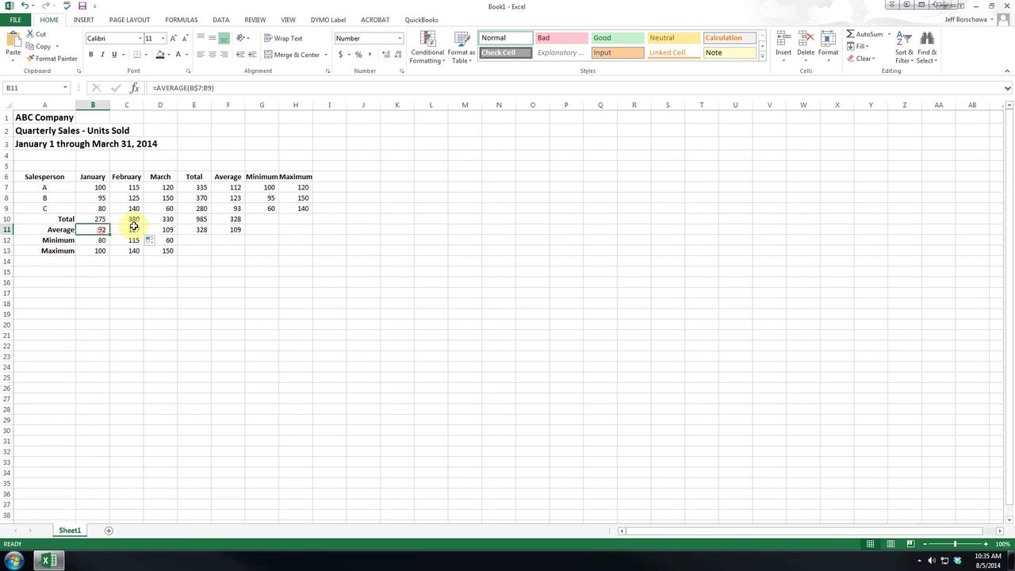
{"action": "left_click", "coordinate": [117, 231]}
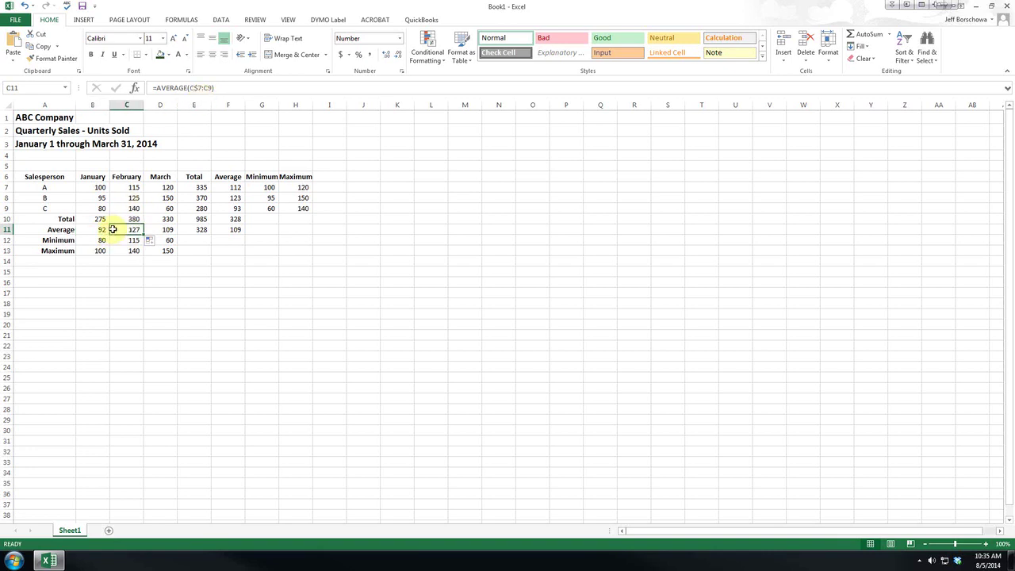
- Try copying B11's average formula down into B12, compare the row references, and undo the fill
{"action": "left_click", "coordinate": [106, 230]}
{"action": "left_click_drag", "start_coordinate": [109, 232], "coordinate": [104, 245]}
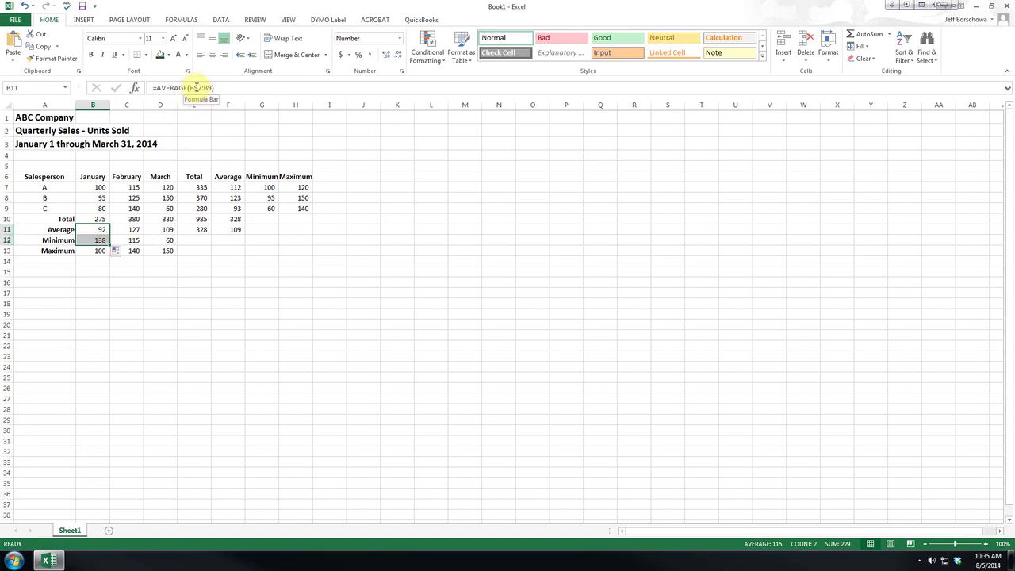
{"action": "left_click", "coordinate": [99, 239]}
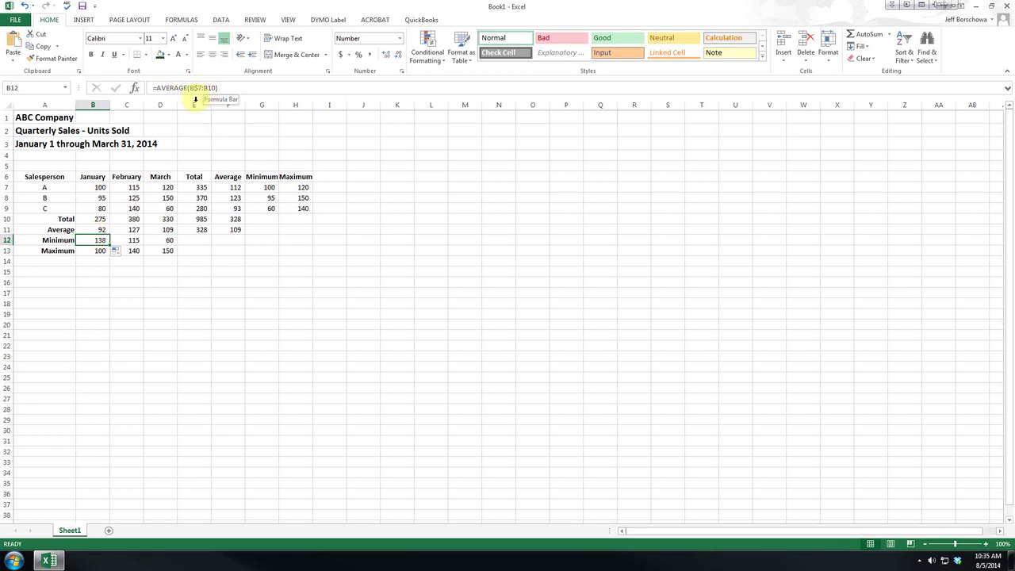
{"action": "left_click", "coordinate": [97, 229]}
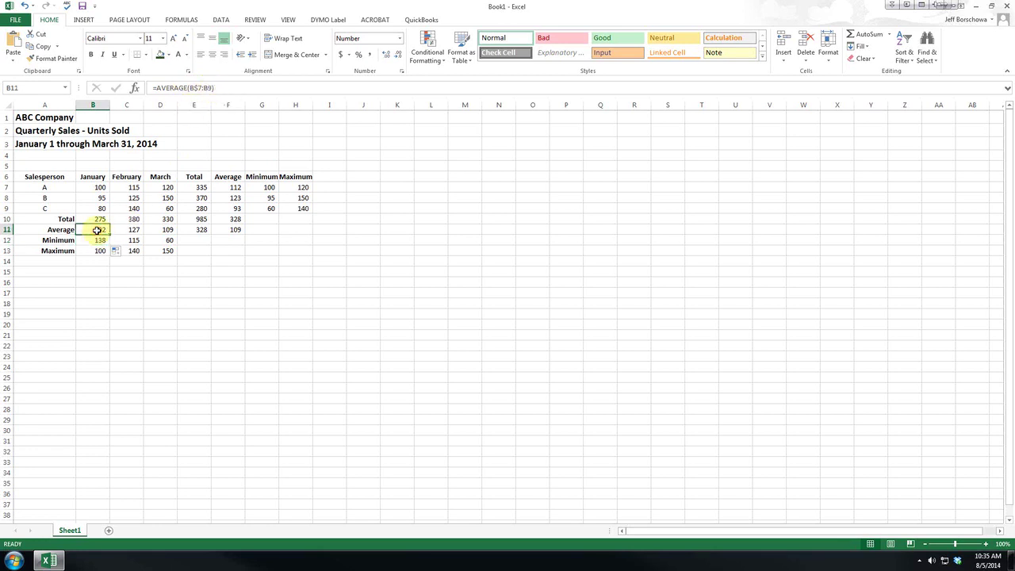
{"action": "key", "text": "ctrl+z"}
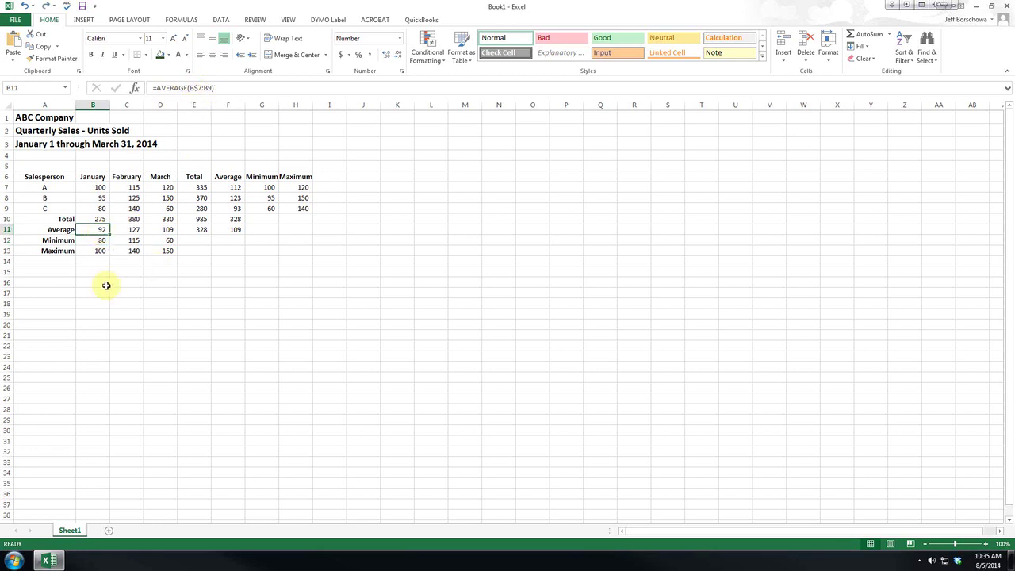
{"action": "left_click", "coordinate": [100, 304]}
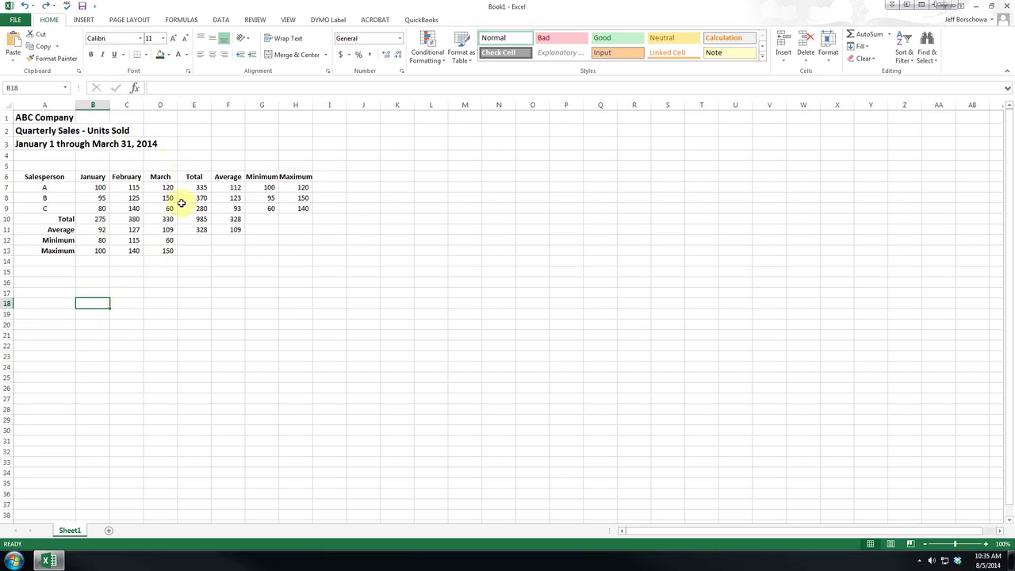
- Add the label "Pricie Per unit" in E2 and enter 1.25 as the unit price in F2
{"action": "left_click", "coordinate": [197, 135]}
{"action": "type", "text": "Pricie Per unit"}
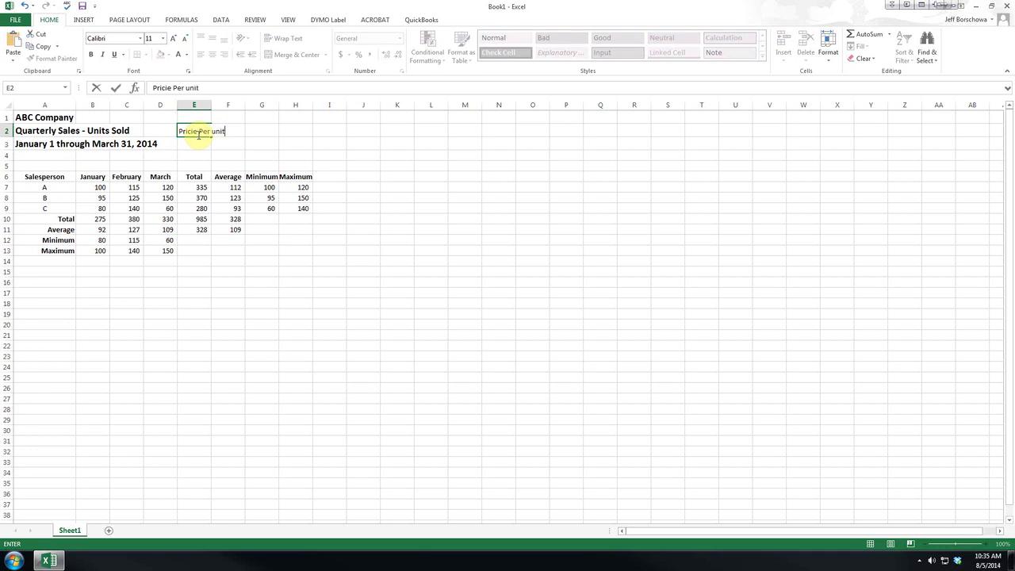
{"action": "key", "text": "Return"}
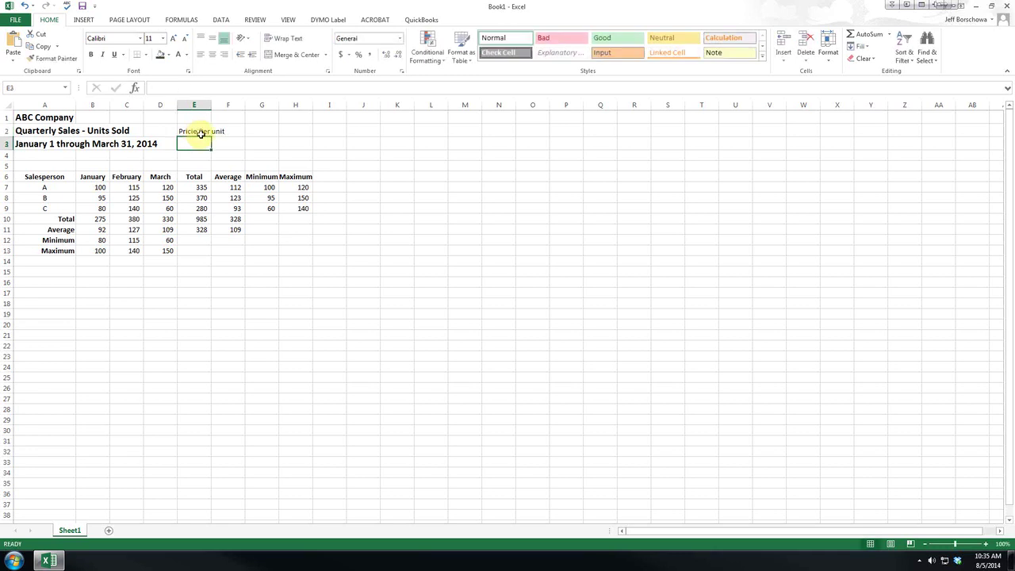
{"action": "left_click", "coordinate": [234, 130]}
{"action": "type", "text": "1.25"}
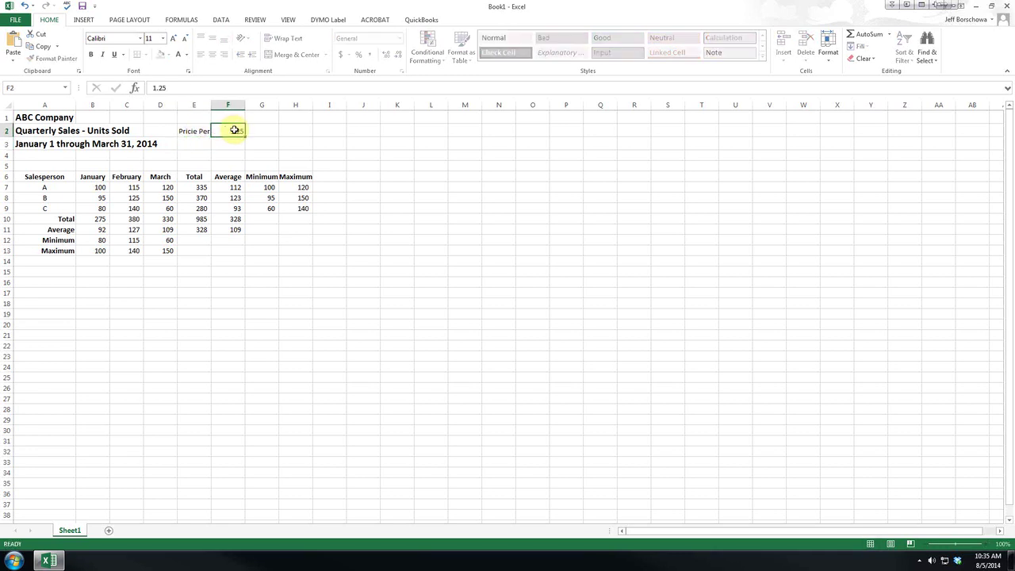
{"action": "key", "text": "Return"}
- Assign the name Price to the unit price cell F2
{"action": "left_click", "coordinate": [235, 130]}
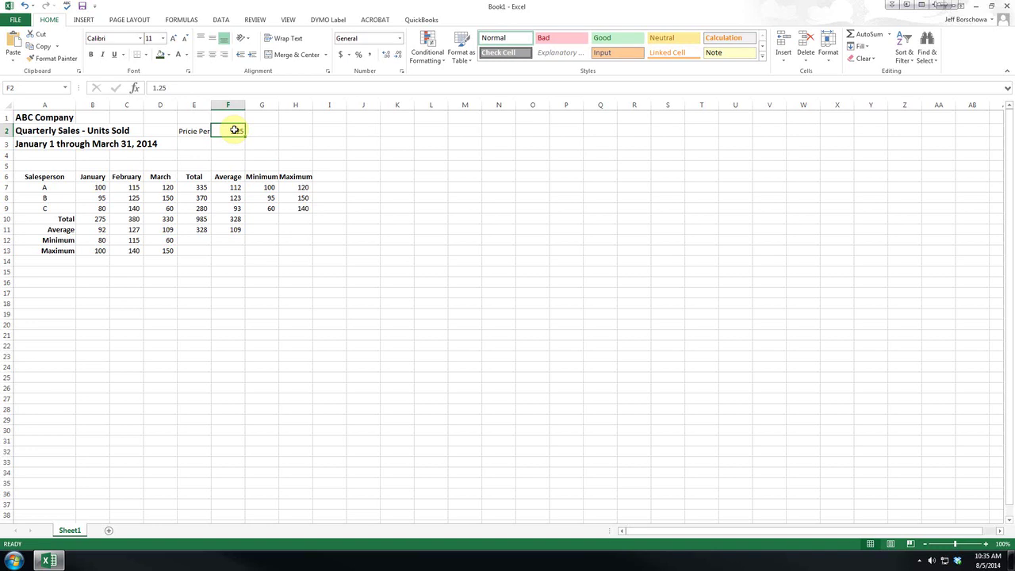
{"action": "left_click", "coordinate": [22, 88]}
{"action": "type", "text": "Price"}
{"action": "key", "text": "Return"}
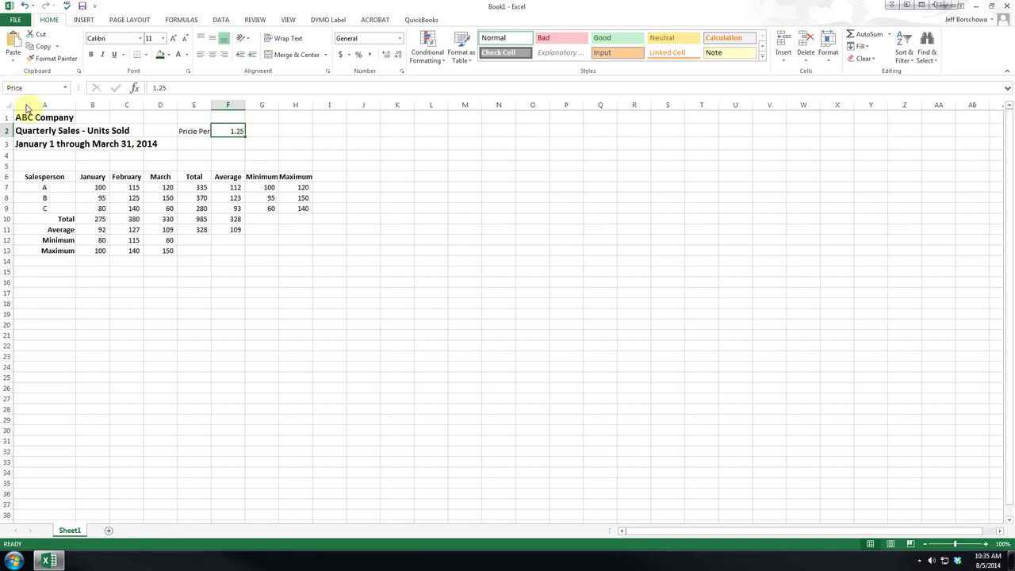
- Try referencing the named unit price cell in a formula in B17, cancel it, and undo the naming of F2
{"action": "left_click", "coordinate": [130, 295]}
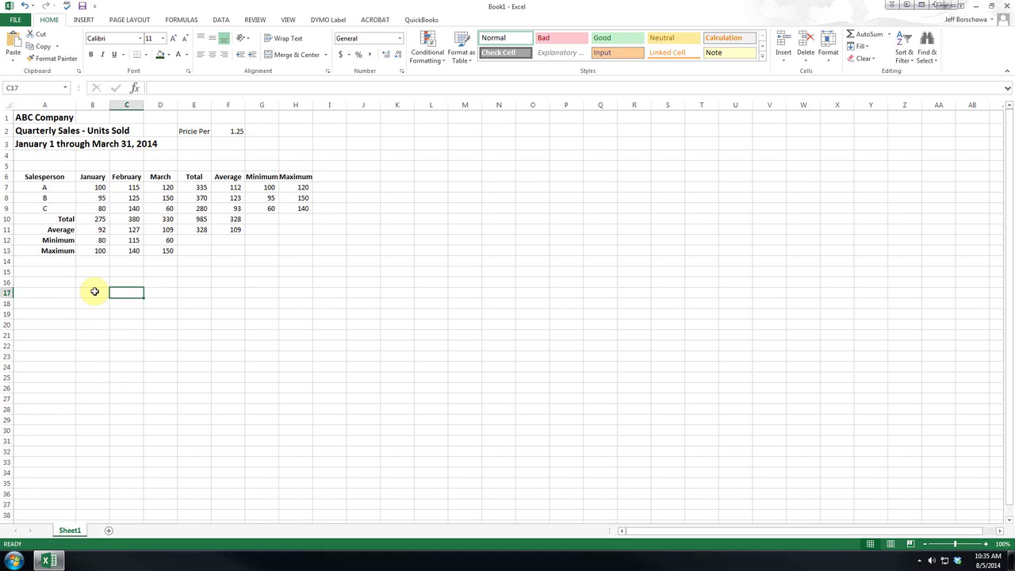
{"action": "left_click", "coordinate": [94, 291]}
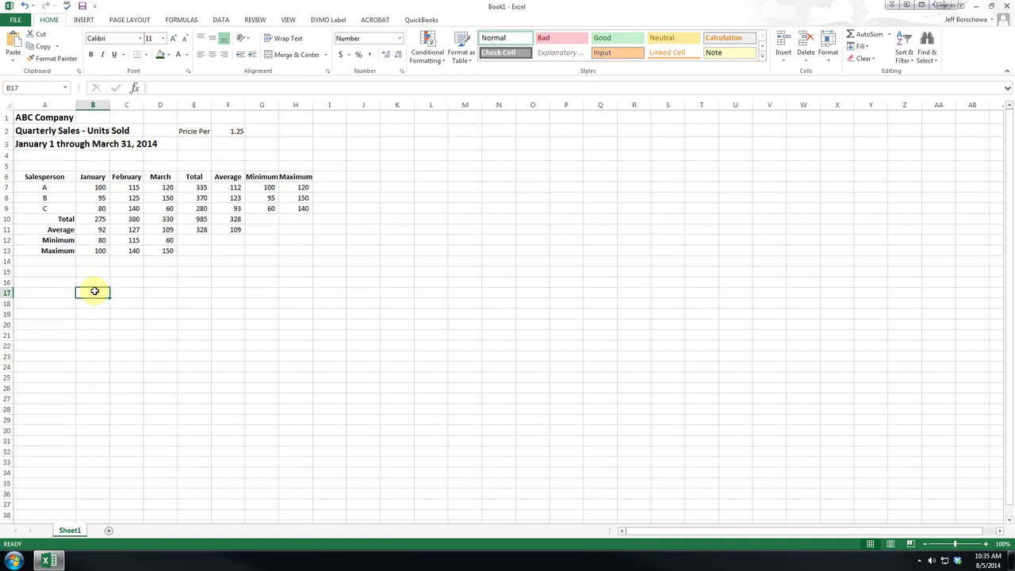
{"action": "type", "text": "="}
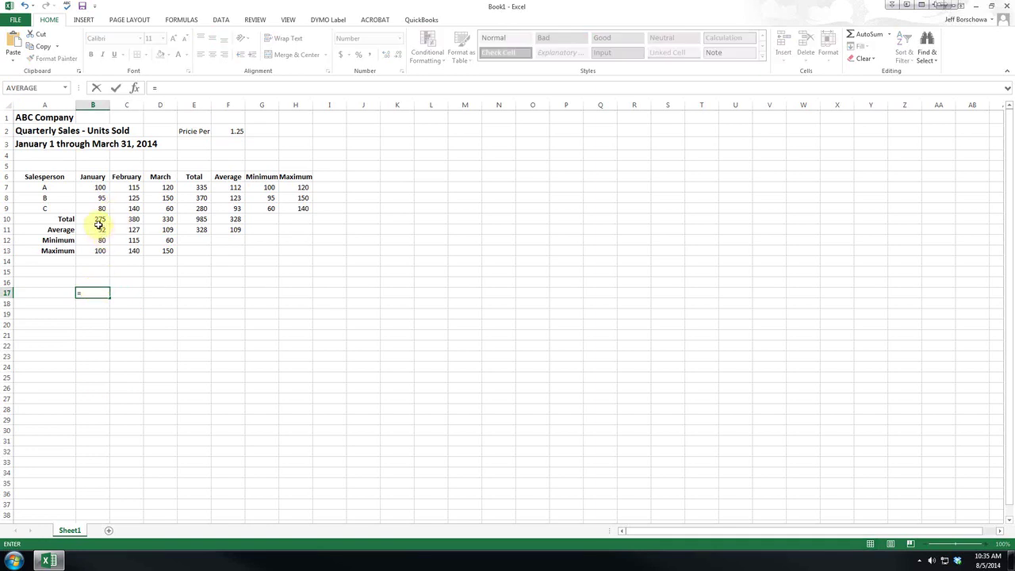
{"action": "left_click", "coordinate": [228, 131]}
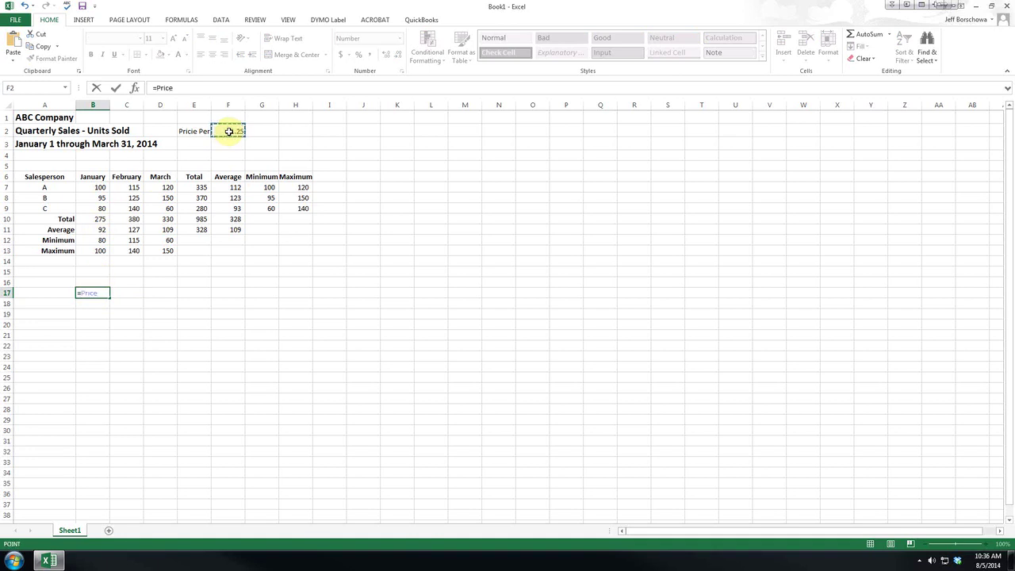
{"action": "key", "text": "Escape"}
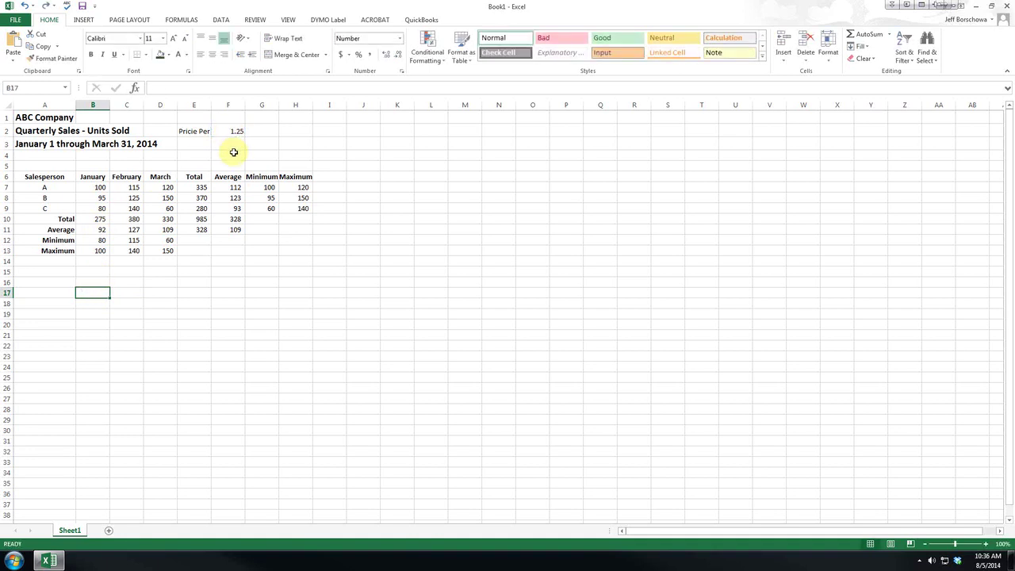
{"action": "left_click", "coordinate": [237, 132]}
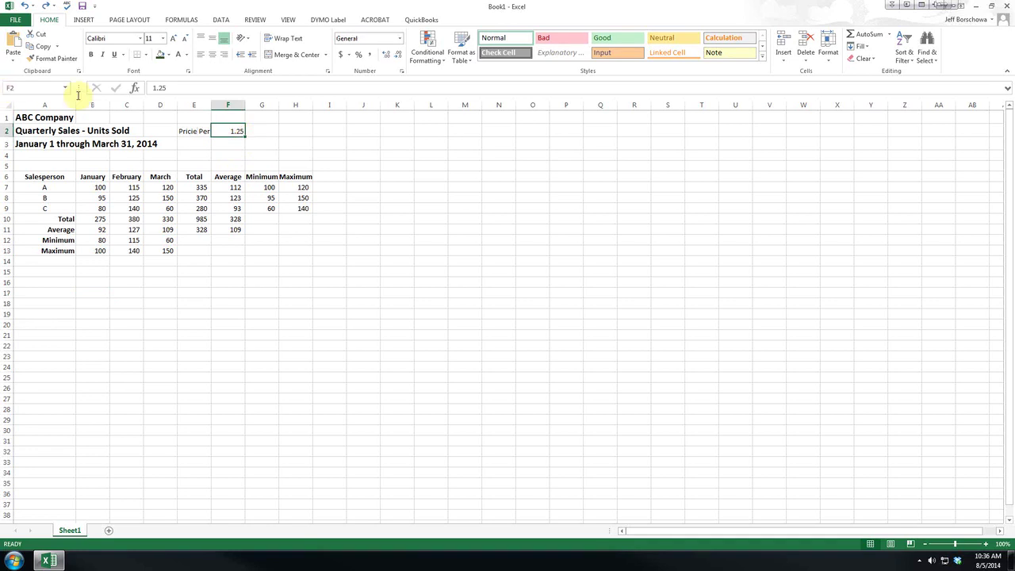
- Enter the formula =F2*B10 in B19 to multiply the unit price by January's total
{"action": "left_click", "coordinate": [98, 311]}
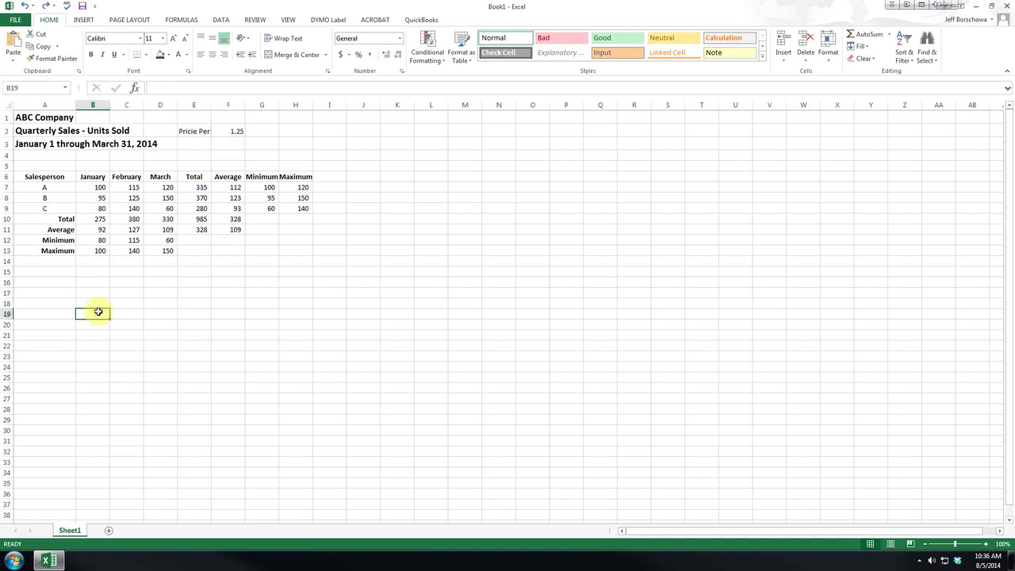
{"action": "type", "text": "="}
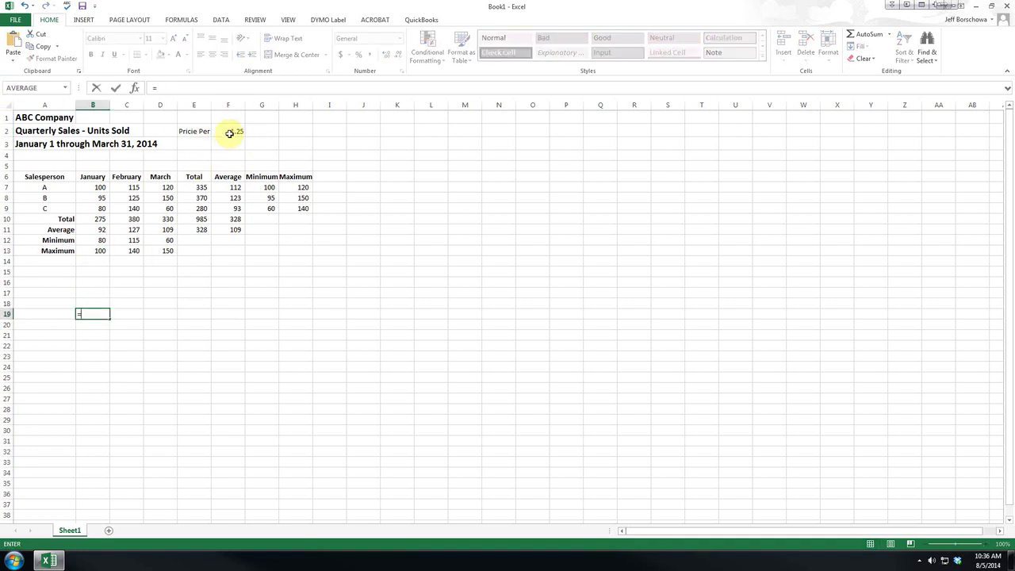
{"action": "left_click", "coordinate": [229, 133]}
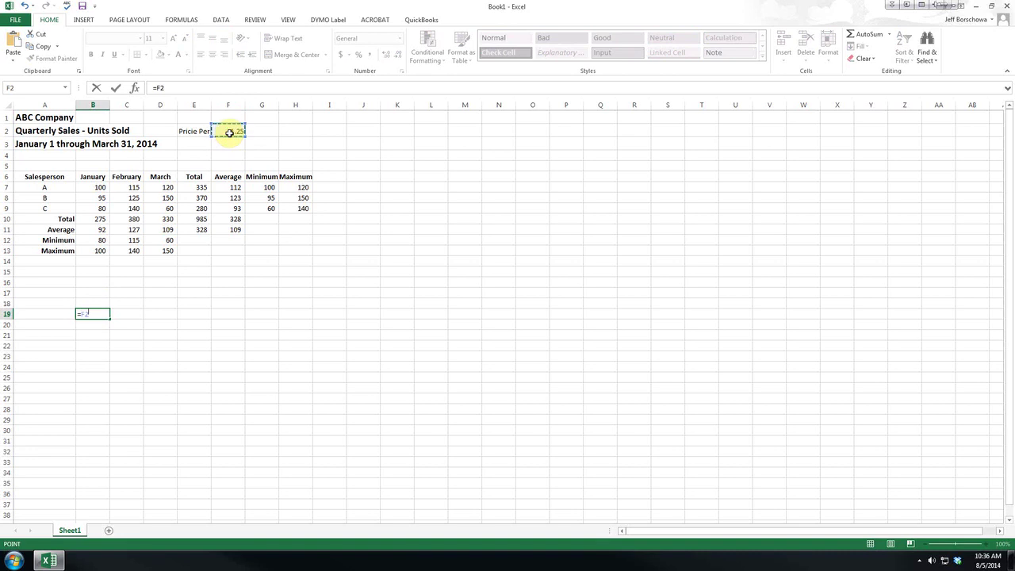
{"action": "type", "text": "*"}
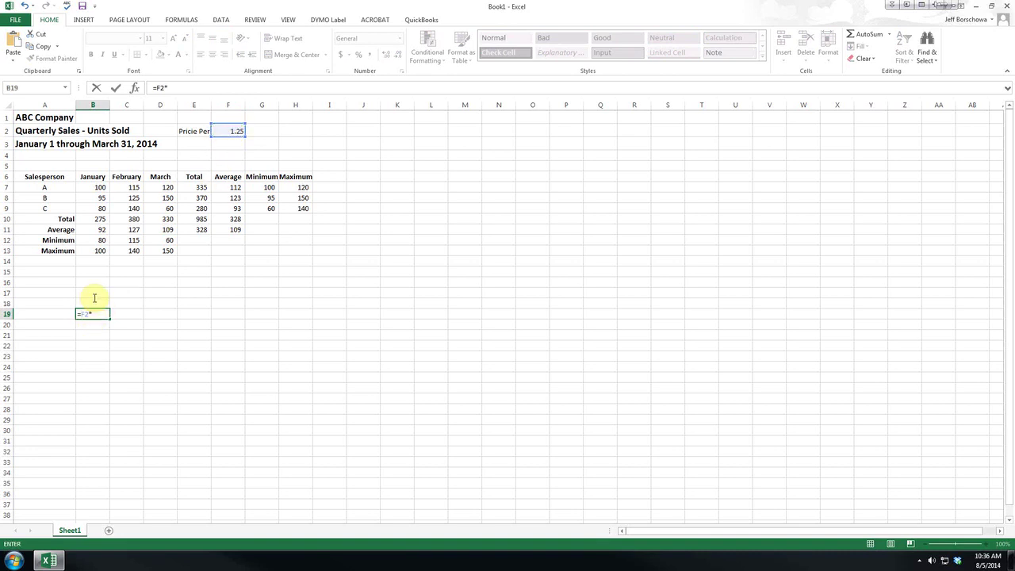
{"action": "left_click", "coordinate": [90, 220]}
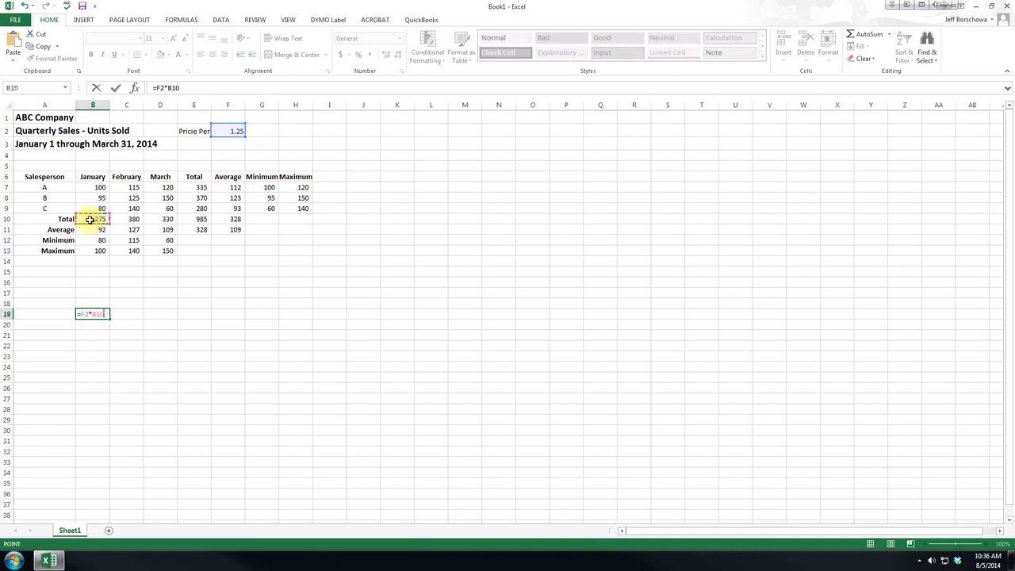
{"action": "key", "text": "Return"}
- Try filling B19's formula across to D19 and check how the references shift in C19
{"action": "left_click", "coordinate": [92, 313]}
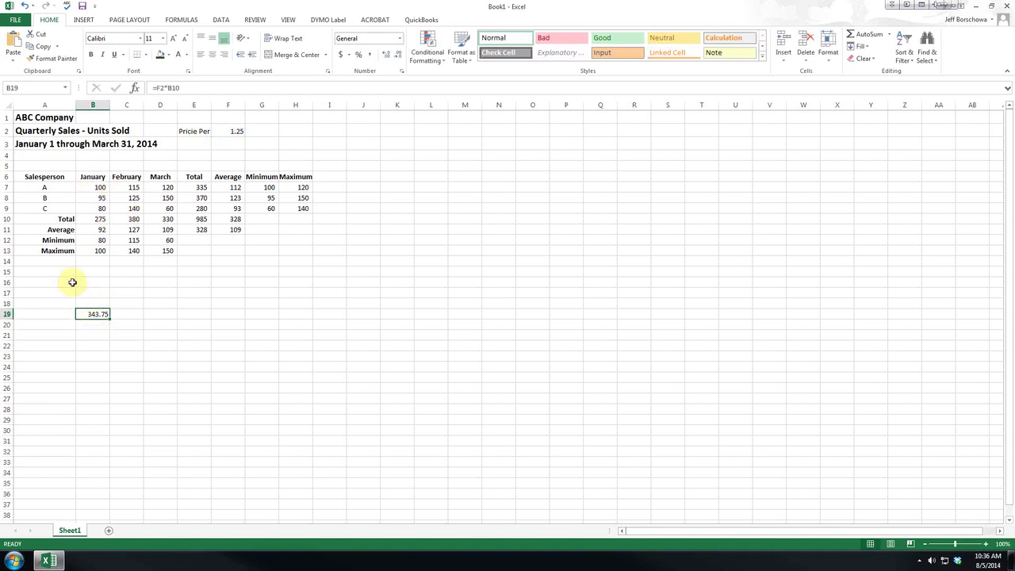
{"action": "left_click_drag", "start_coordinate": [110, 318], "coordinate": [169, 320]}
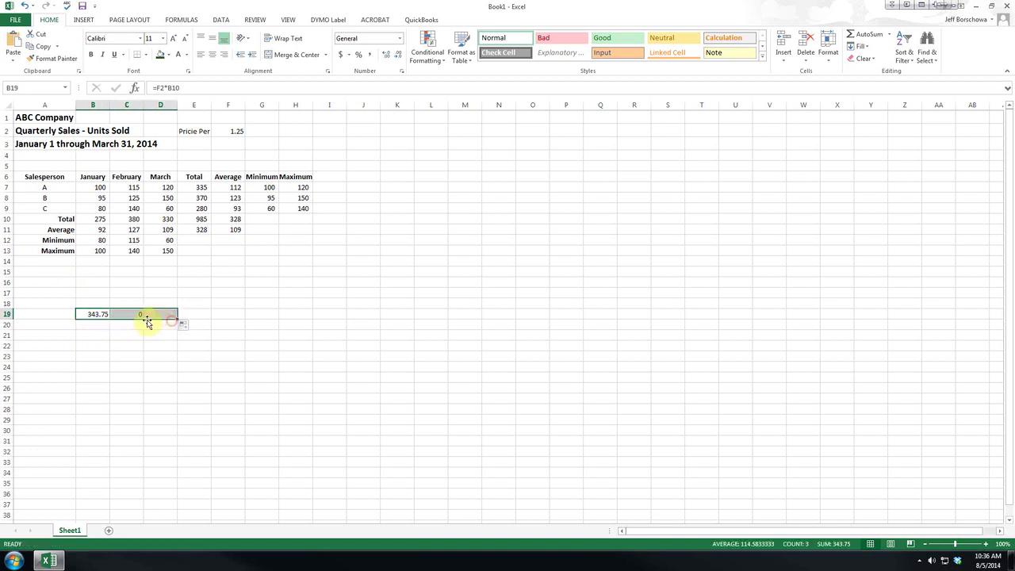
{"action": "left_click", "coordinate": [87, 315]}
{"action": "left_click", "coordinate": [134, 316]}
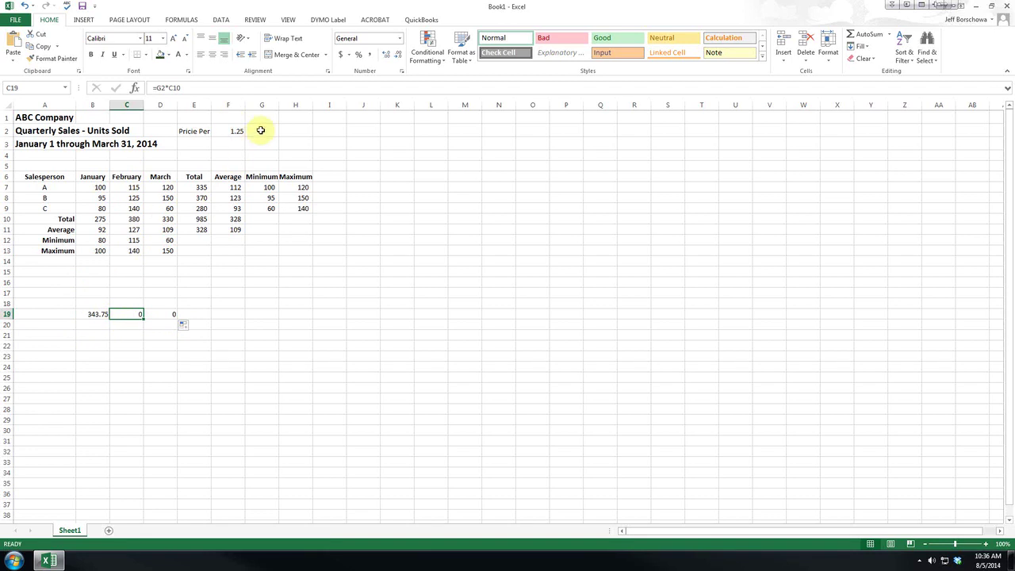
- Make the unit price reference in B19 absolute so the formula reads =$F$2*B10
{"action": "left_click", "coordinate": [96, 314]}
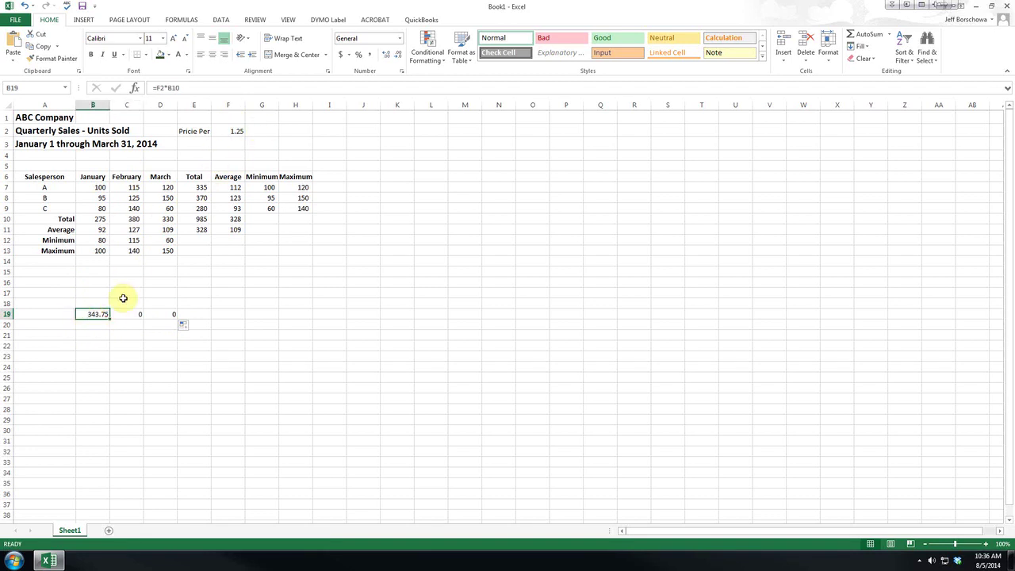
{"action": "left_click", "coordinate": [156, 88]}
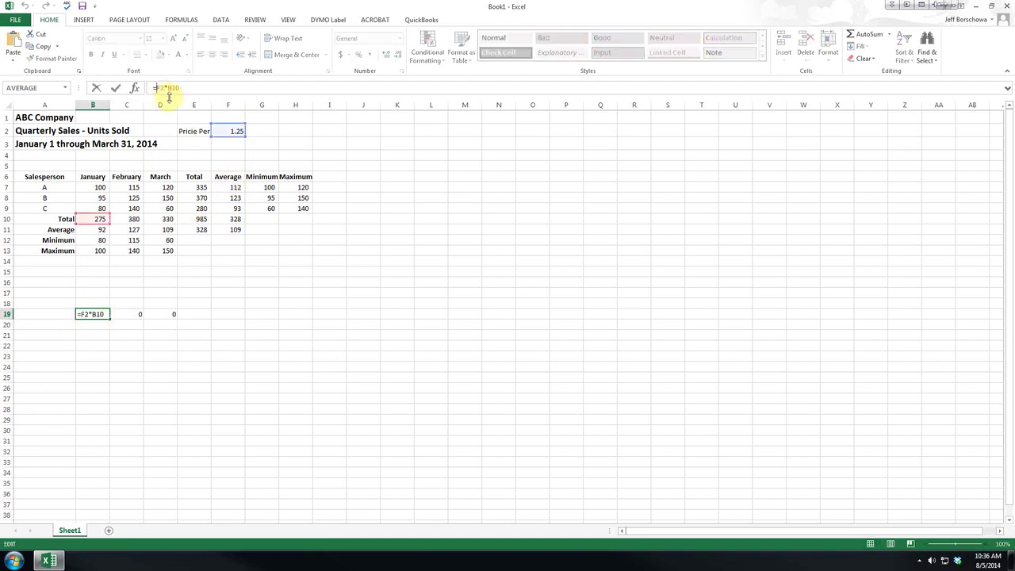
{"action": "type", "text": "$"}
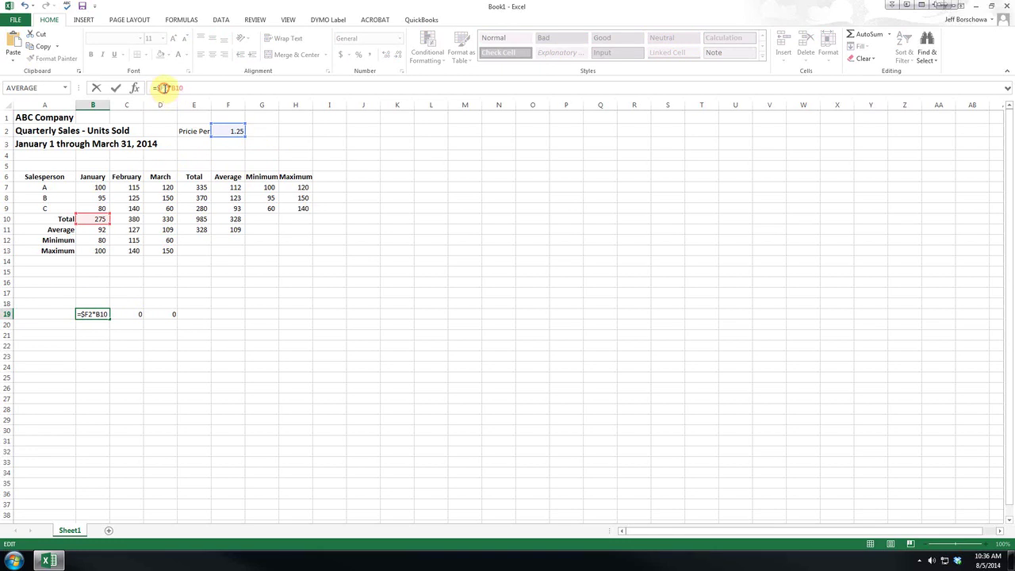
{"action": "left_click", "coordinate": [164, 88]}
{"action": "type", "text": "$"}
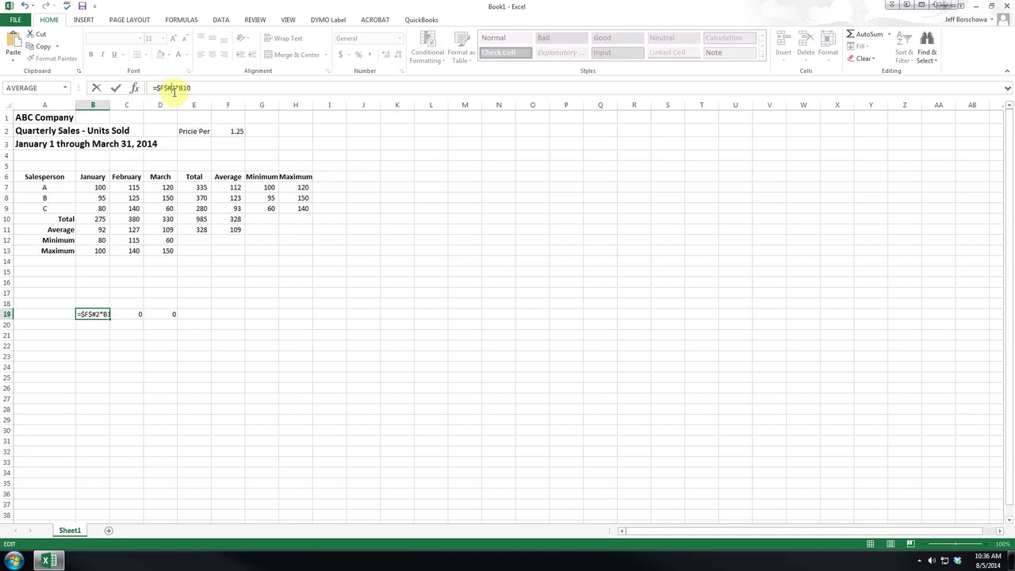
{"action": "key", "text": "BackSpace"}
{"action": "key", "text": "Return"}
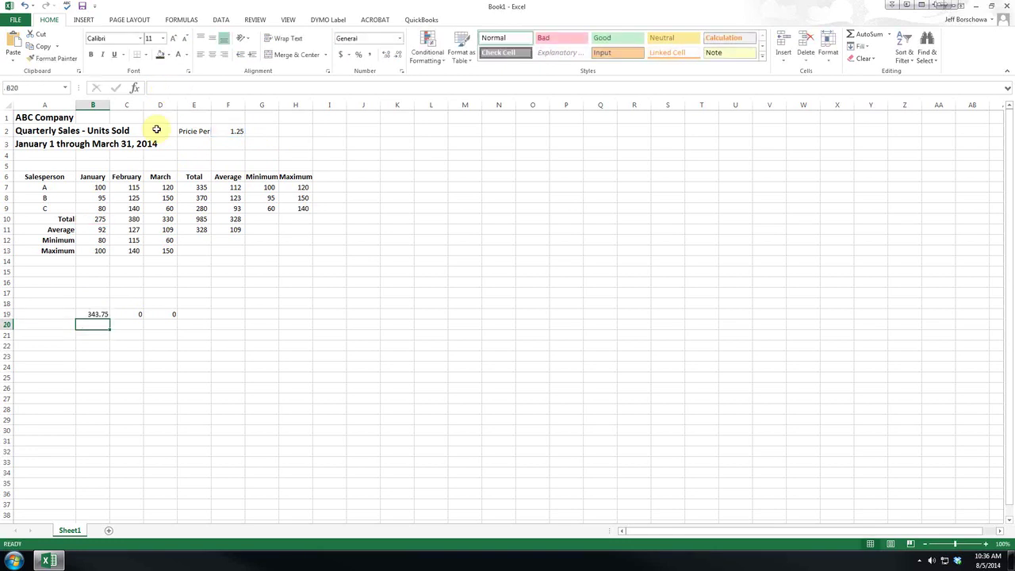
- Fill B19's absolute-reference formula across to D19 and check the formulas in C19 and D19
{"action": "left_click", "coordinate": [92, 311]}
{"action": "left_click_drag", "start_coordinate": [109, 319], "coordinate": [175, 316]}
{"action": "left_click", "coordinate": [132, 315]}
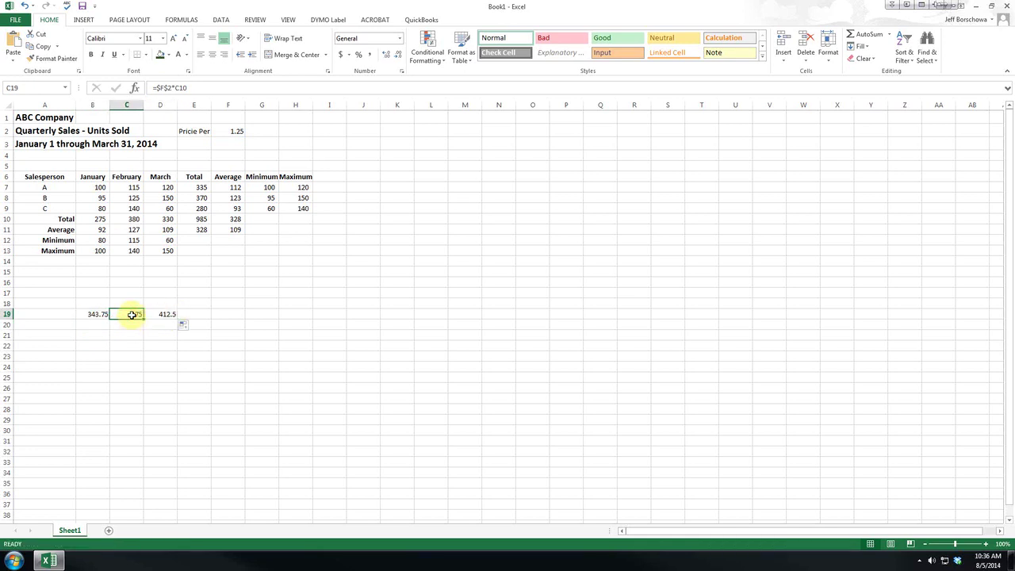
{"action": "left_click", "coordinate": [163, 314]}
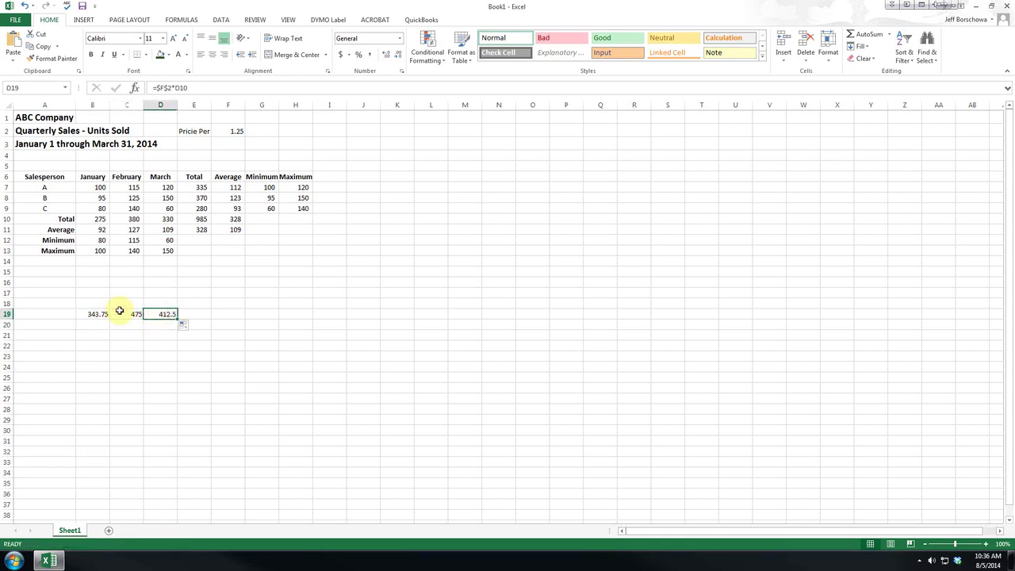
- Examine which cells the formulas in C19 and D19 refer to, including the unit price cell F2
{"action": "double_click", "coordinate": [119, 310]}
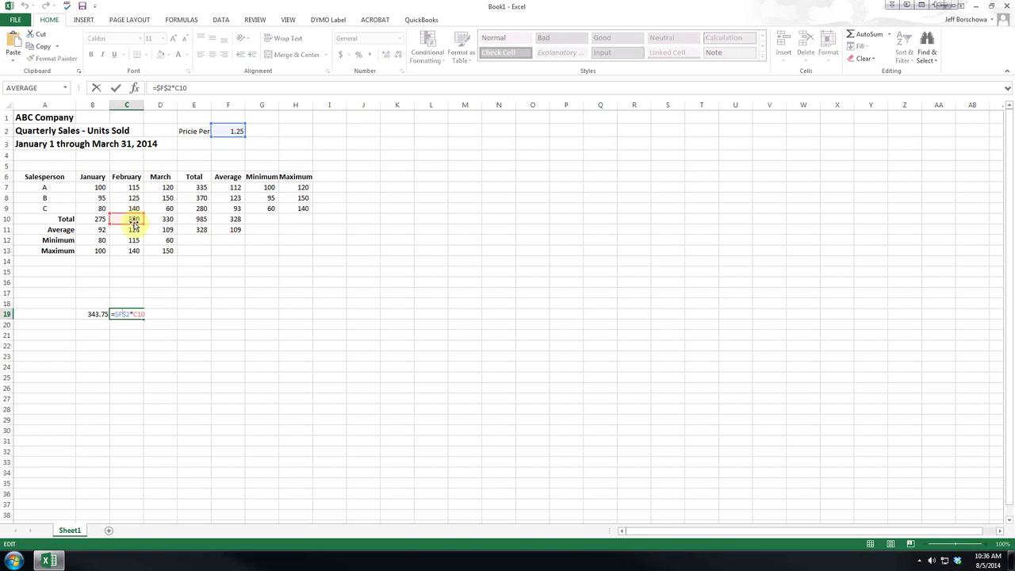
{"action": "key", "text": "Escape"}
{"action": "key", "text": "ctrl+c"}
{"action": "left_click", "coordinate": [164, 315]}
{"action": "key", "text": "ctrl+v"}
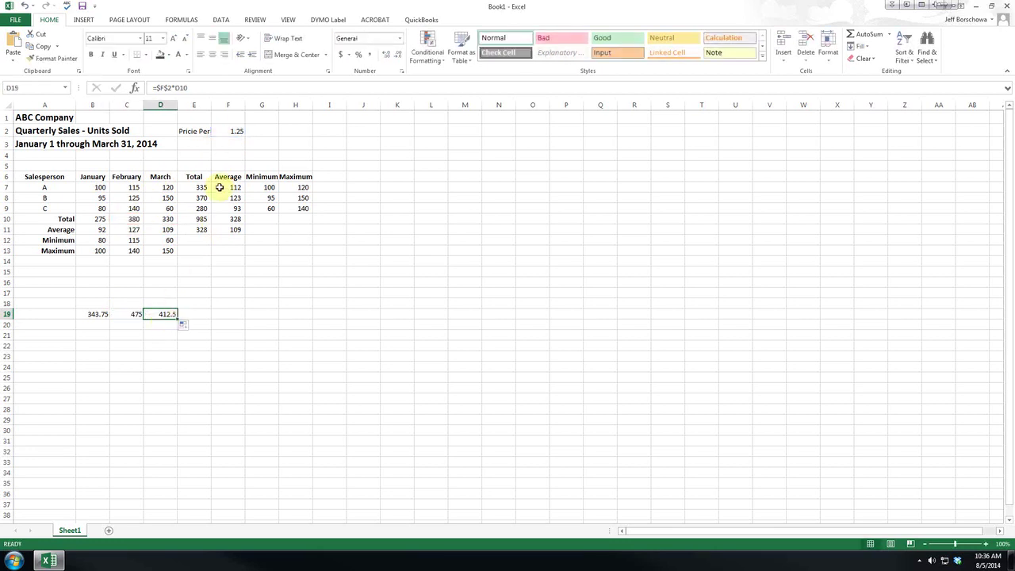
{"action": "left_click", "coordinate": [227, 145]}
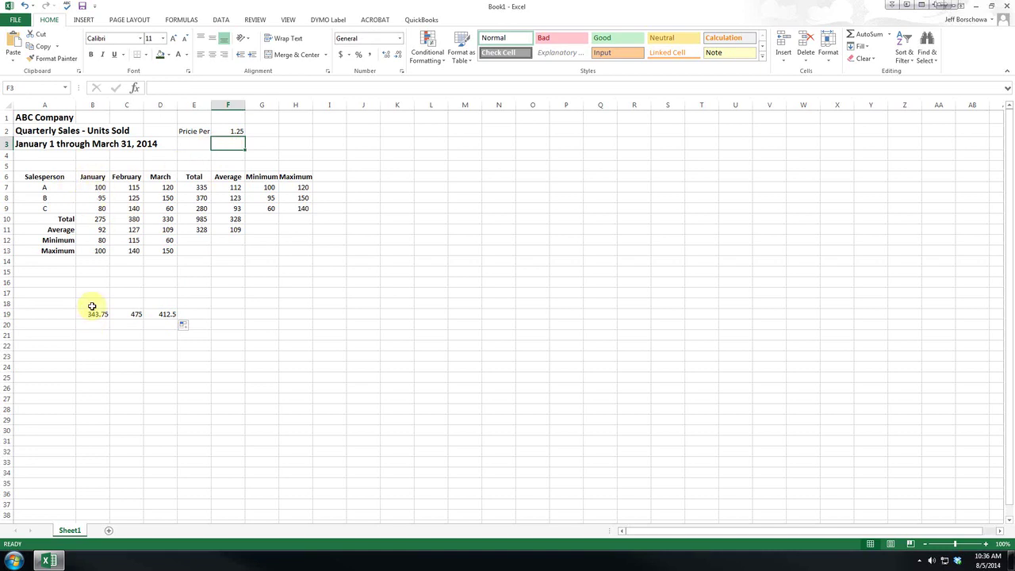
{"action": "left_click", "coordinate": [226, 131]}
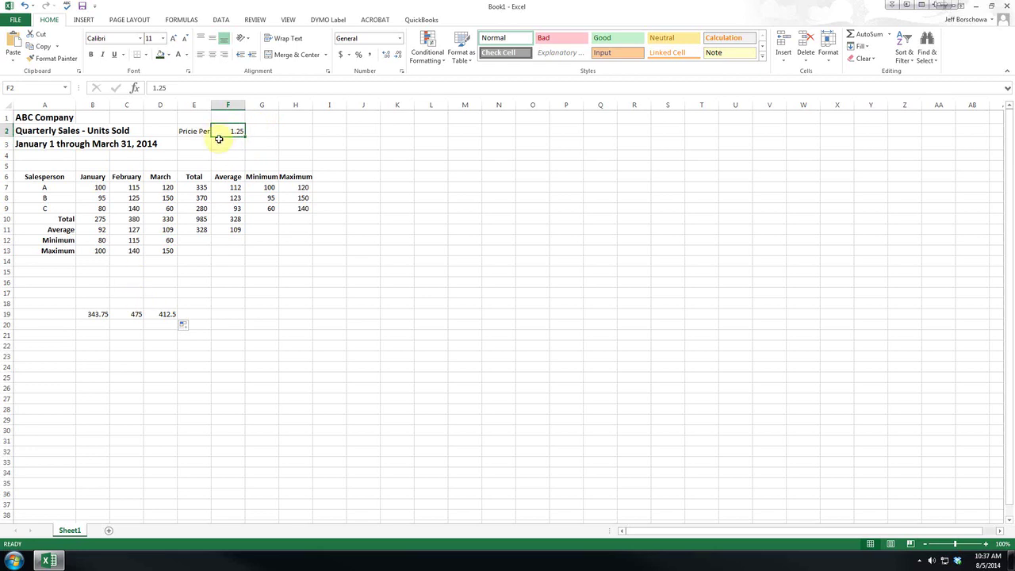
- Change B19's formula to the mixed reference =F$2*B10, locking only the row of the unit price
{"action": "left_click", "coordinate": [100, 314]}
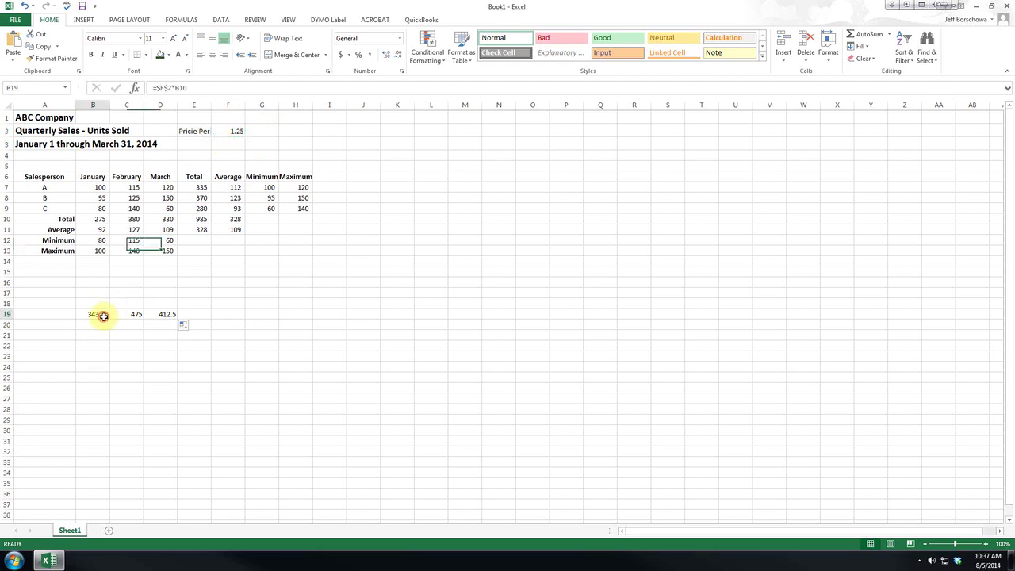
{"action": "left_click", "coordinate": [176, 88]}
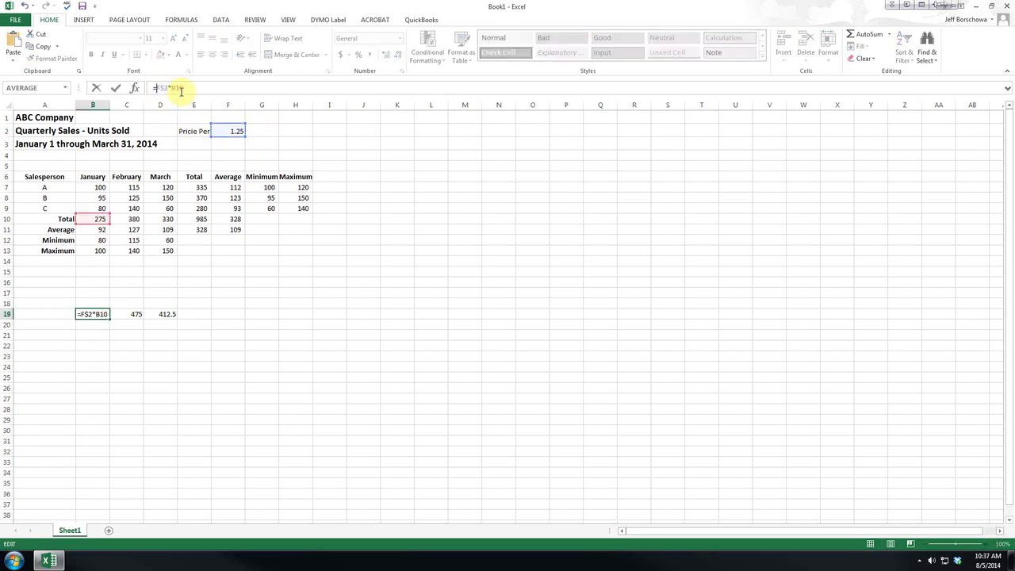
{"action": "key", "text": "Return"}
- Try filling B19's mixed-reference formula down to B21 and check the references in B20 and B21
{"action": "left_click", "coordinate": [92, 313]}
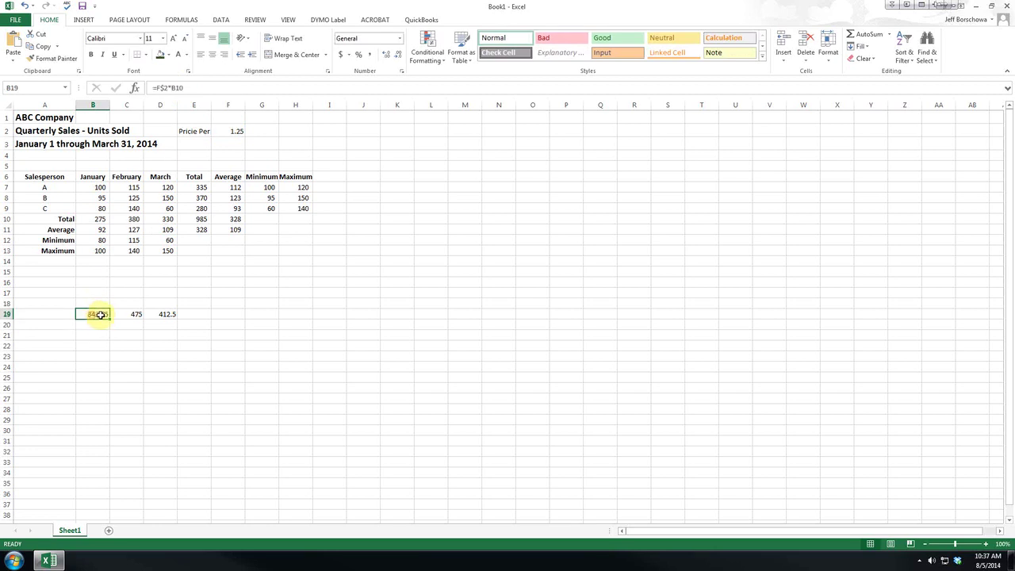
{"action": "left_click_drag", "start_coordinate": [109, 319], "coordinate": [109, 341]}
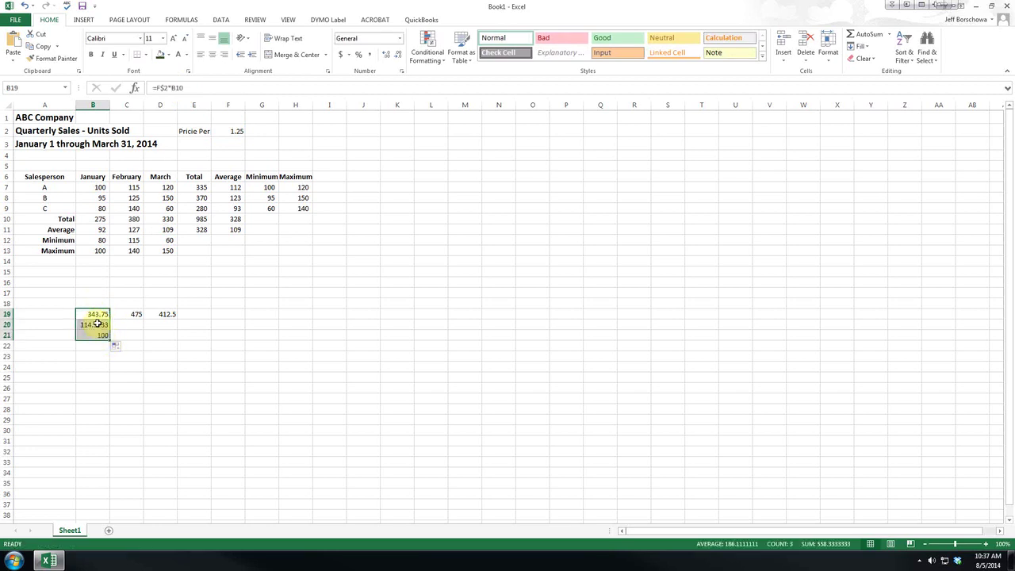
{"action": "left_click", "coordinate": [97, 323]}
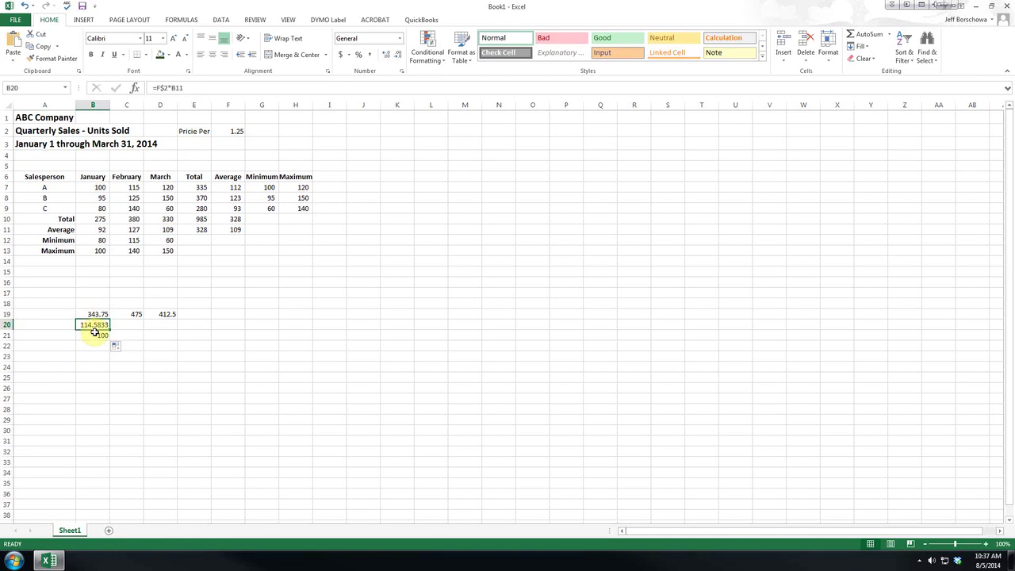
{"action": "left_click", "coordinate": [95, 334]}
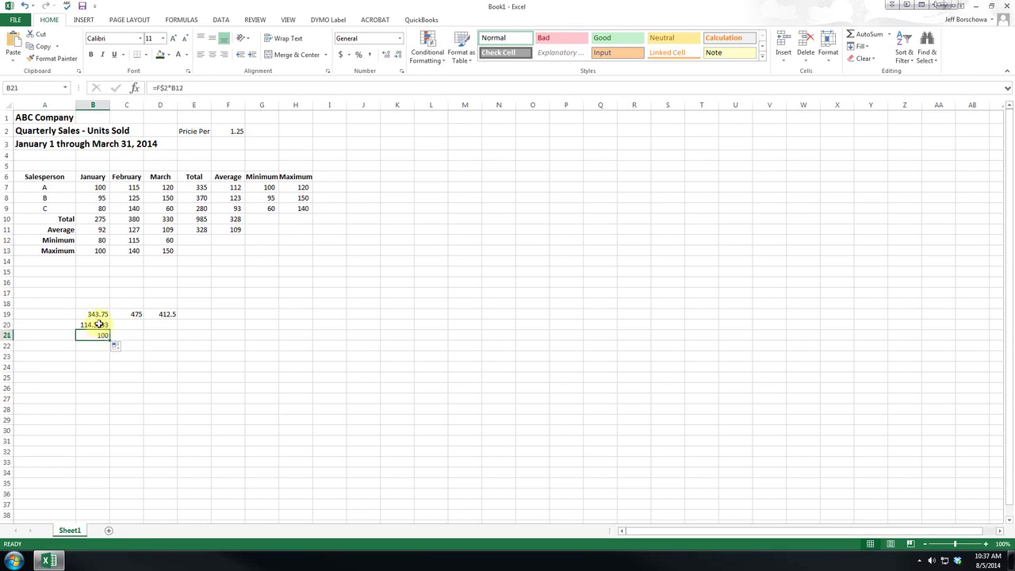
- Try filling B20's formula across to C20, check its column references, and undo both the sideways and downward fills
{"action": "left_click", "coordinate": [98, 324]}
{"action": "left_click_drag", "start_coordinate": [108, 329], "coordinate": [136, 324]}
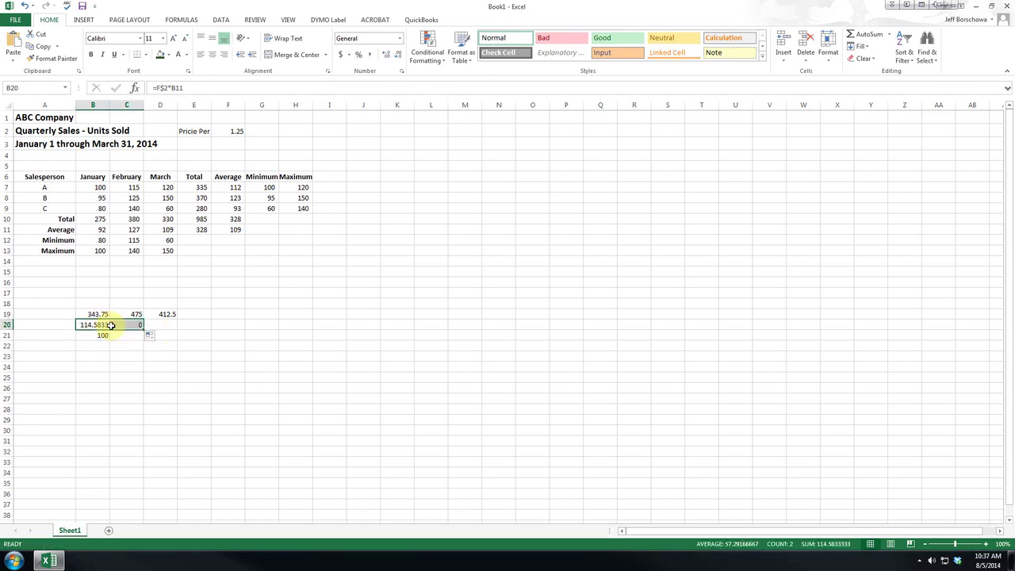
{"action": "left_click", "coordinate": [124, 325]}
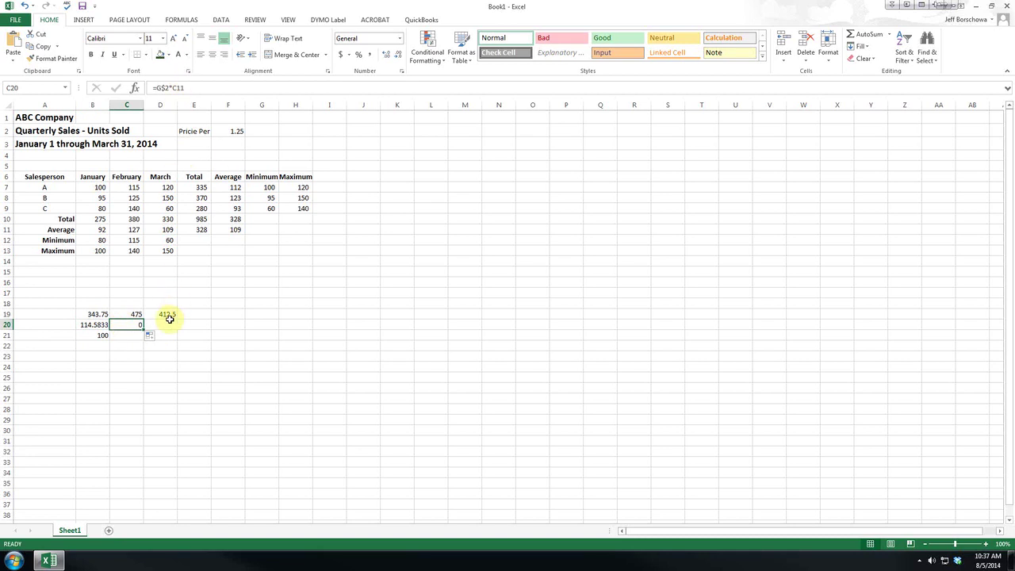
{"action": "key", "text": "ctrl+z"}
{"action": "key", "text": "ctrl+z"}
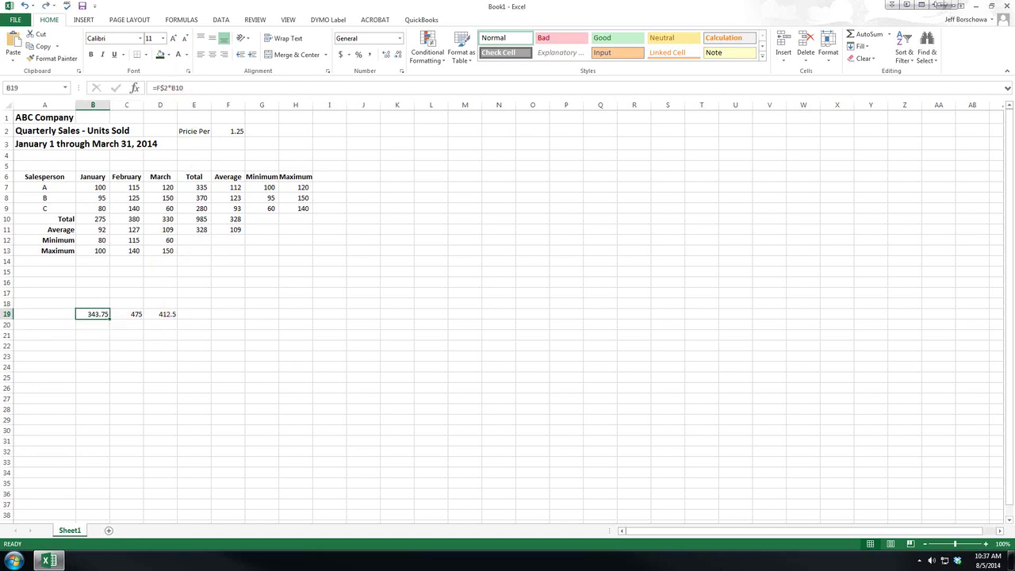